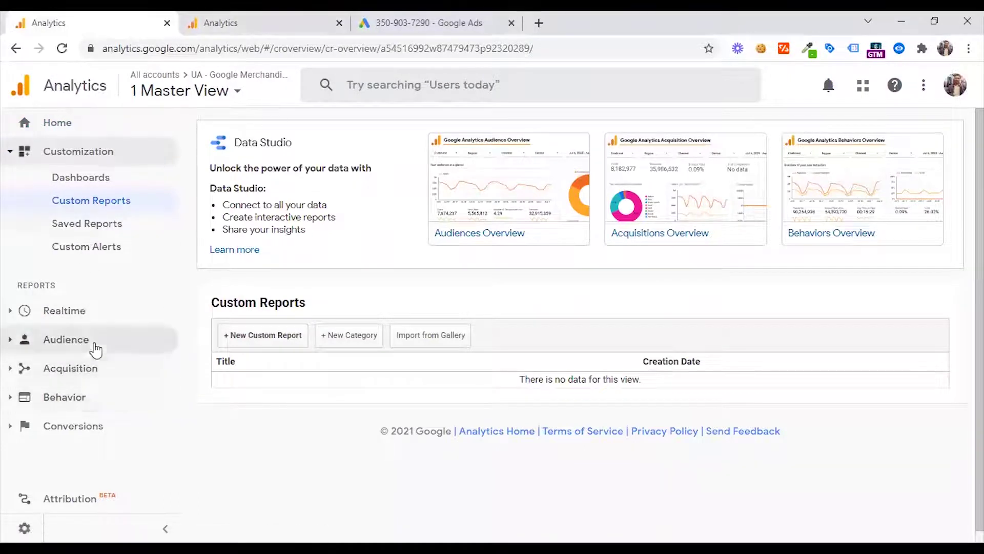
Step: Open the Google Ads Campaigns report in the Acquisition section of the Master View
{"action": "left_click", "coordinate": [87, 368]}
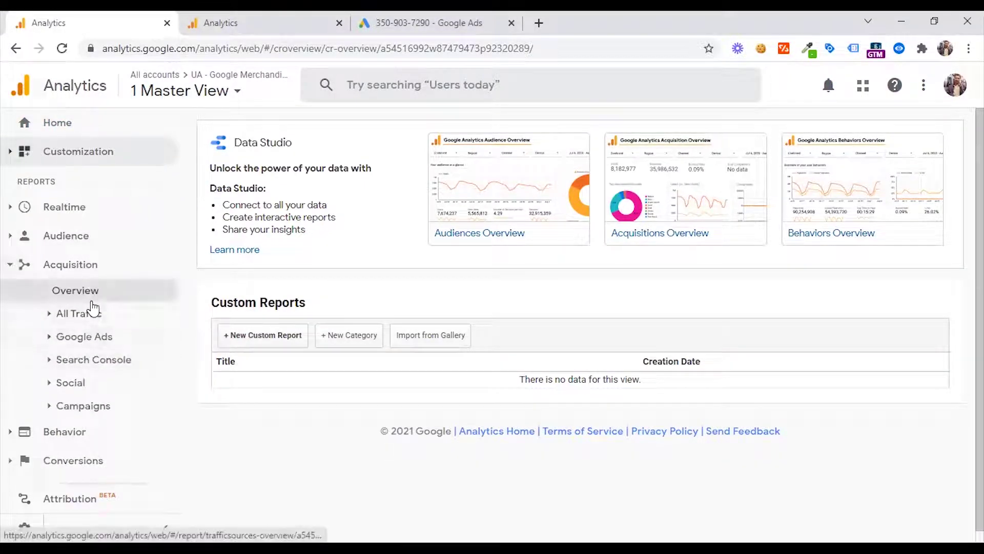
{"action": "left_click", "coordinate": [89, 338]}
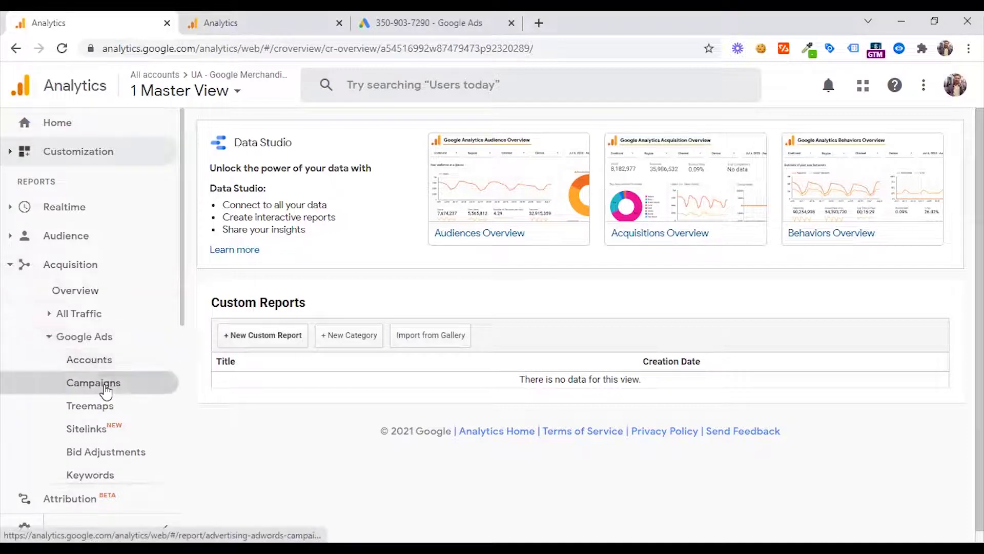
{"action": "left_click", "coordinate": [128, 386]}
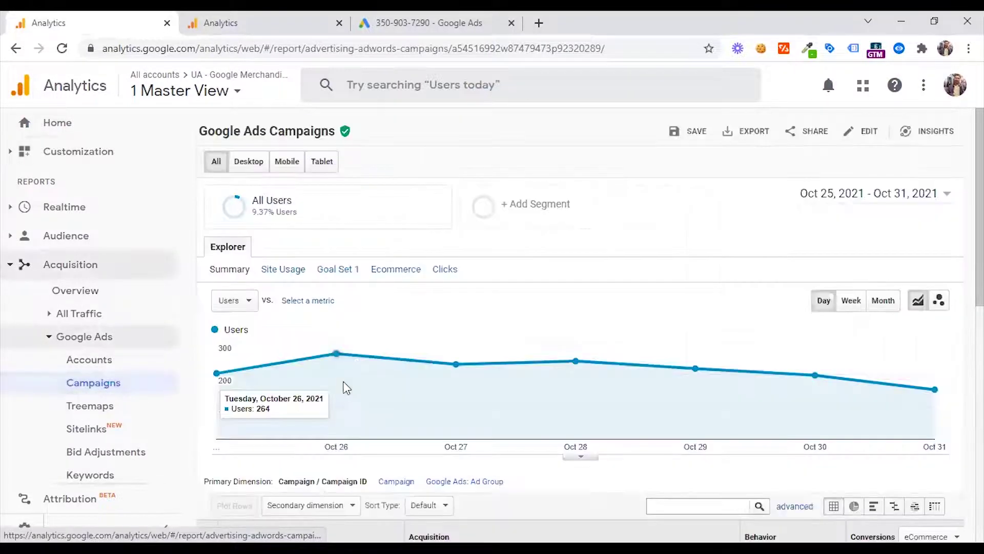
Step: Examine the campaign table's clicks, cost and CPC figures, including the total cost, and the list of other Google Ads reports
{"action": "scroll", "coordinate": [348, 374], "scroll_direction": "down", "scroll_amount": 5}
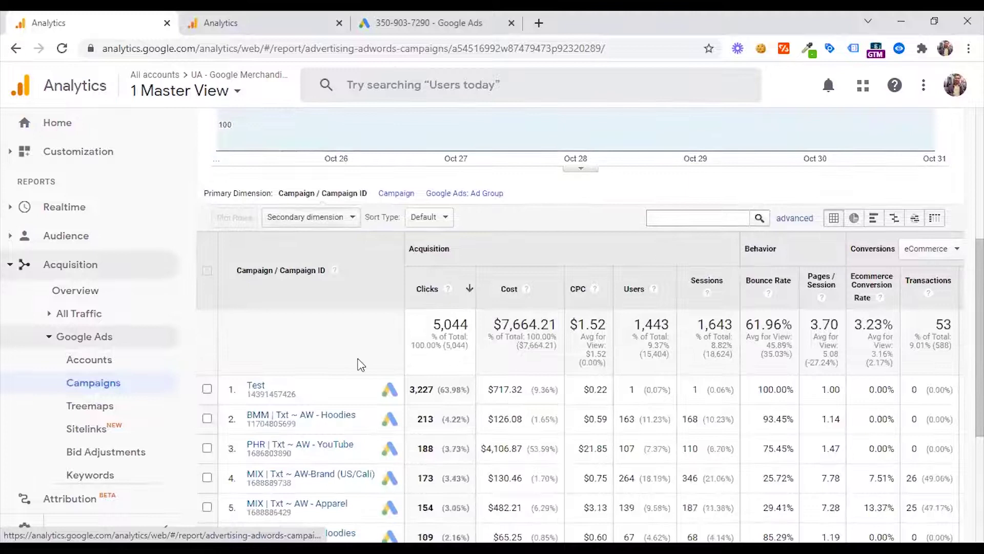
{"action": "scroll", "coordinate": [616, 384], "scroll_direction": "up", "scroll_amount": 1}
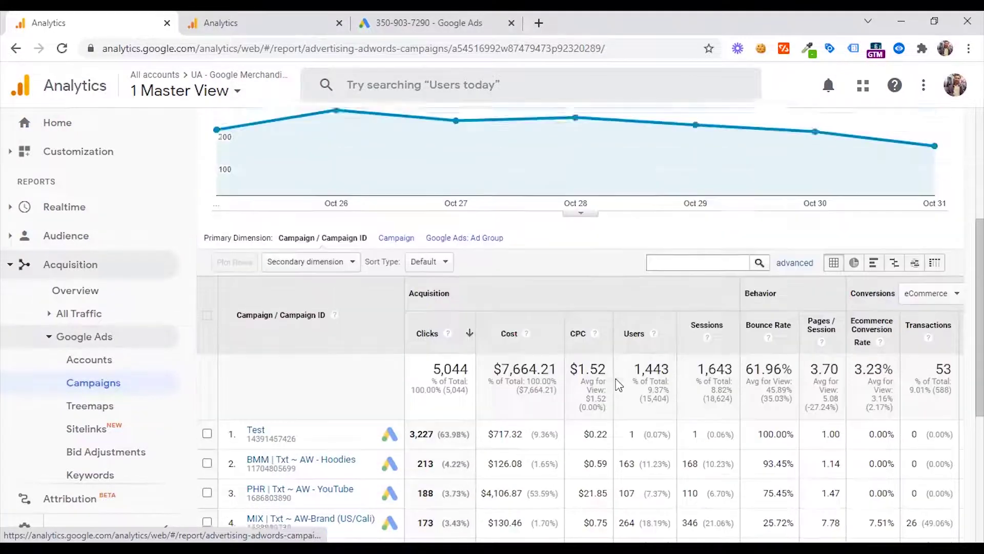
{"action": "scroll", "coordinate": [618, 384], "scroll_direction": "up", "scroll_amount": 2}
{"action": "scroll", "coordinate": [582, 338], "scroll_direction": "down", "scroll_amount": 3}
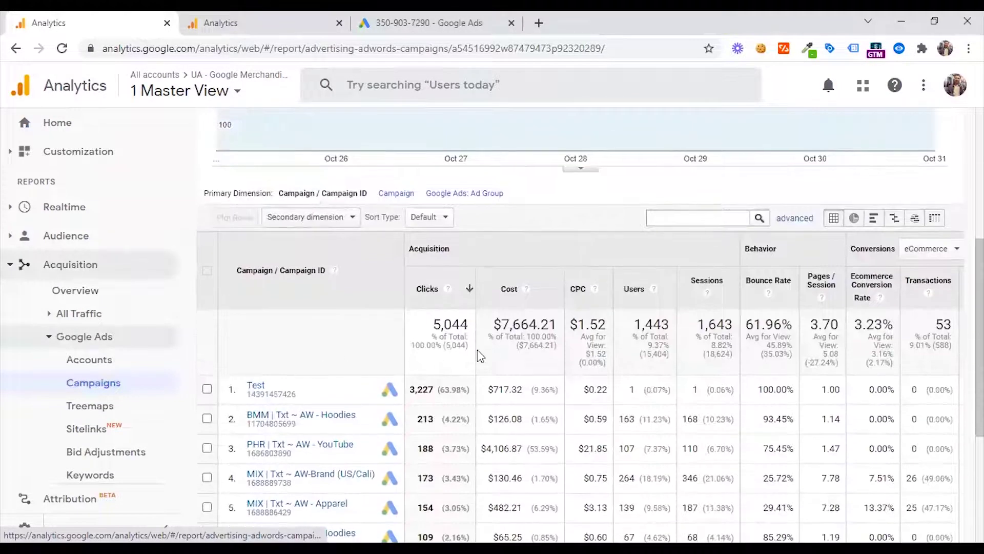
{"action": "scroll", "coordinate": [478, 350], "scroll_direction": "down", "scroll_amount": 1}
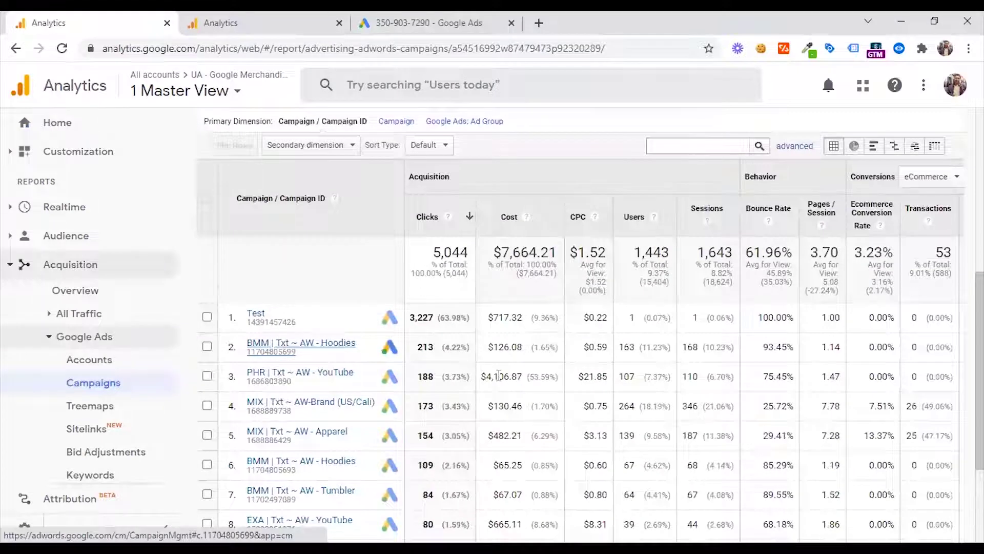
{"action": "scroll", "coordinate": [516, 428], "scroll_direction": "down", "scroll_amount": 3}
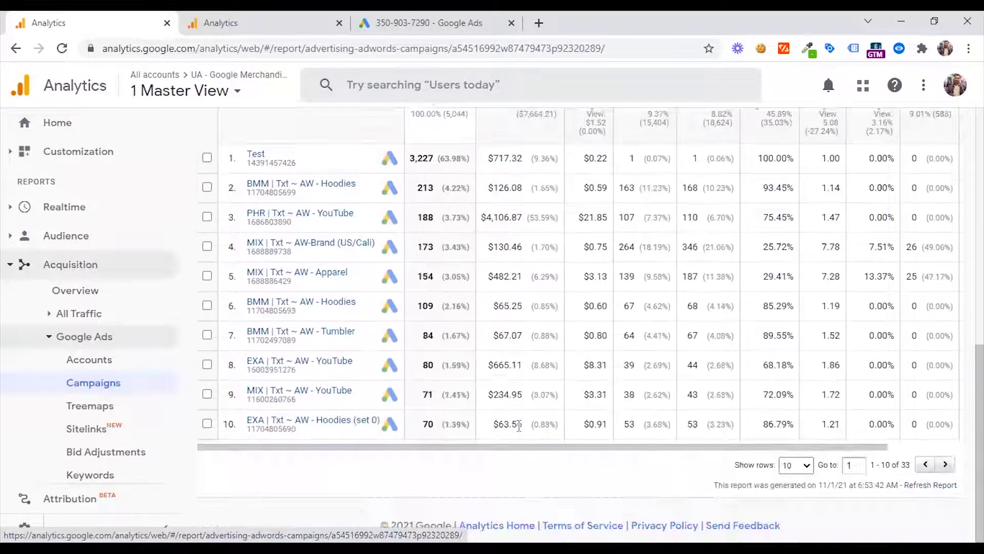
{"action": "scroll", "coordinate": [518, 425], "scroll_direction": "up", "scroll_amount": 4}
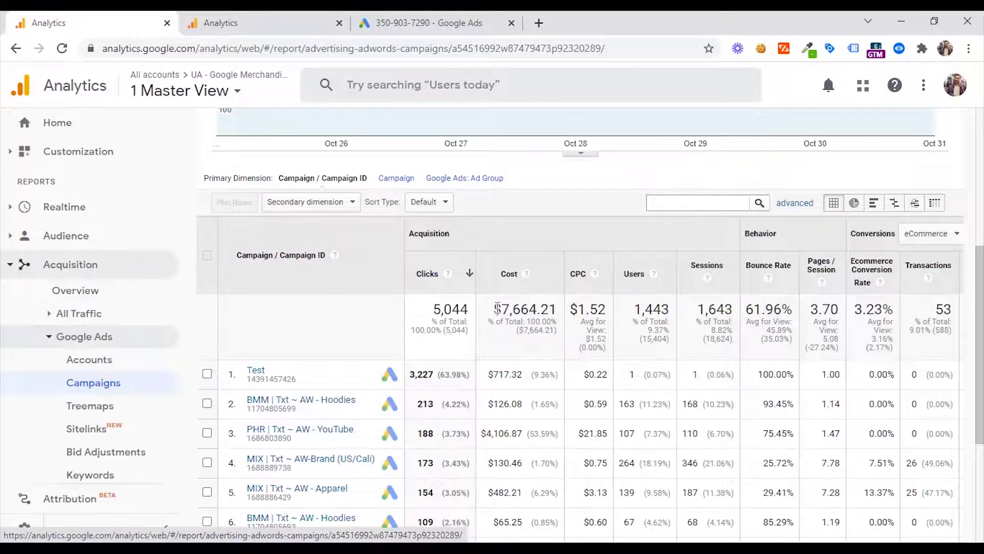
{"action": "left_click_drag", "start_coordinate": [497, 307], "coordinate": [549, 308]}
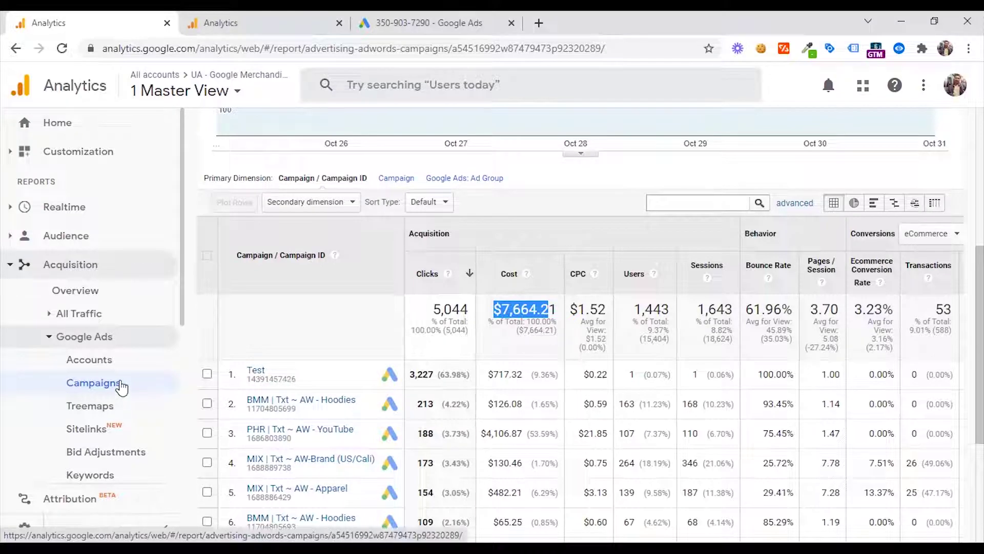
{"action": "left_click", "coordinate": [505, 319]}
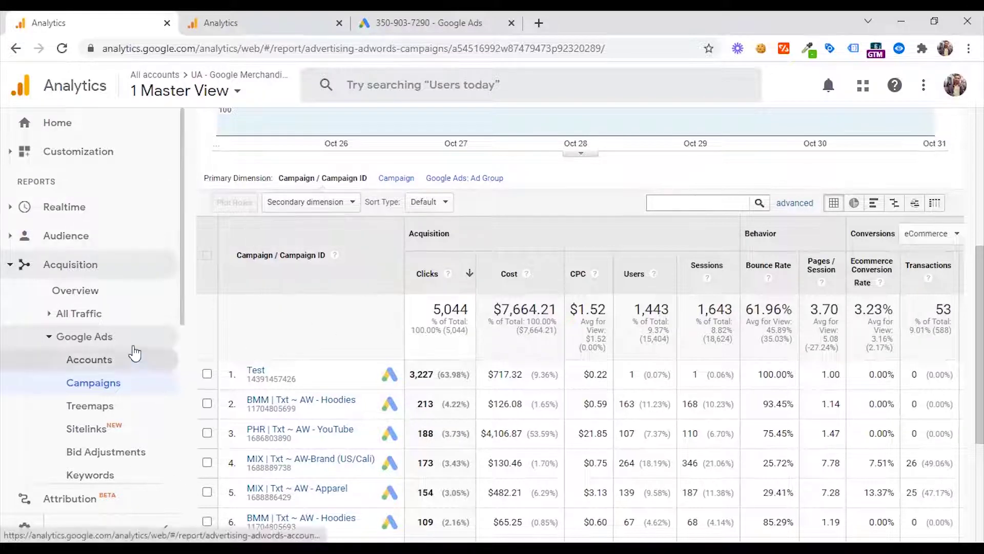
{"action": "scroll", "coordinate": [135, 353], "scroll_direction": "down", "scroll_amount": 3}
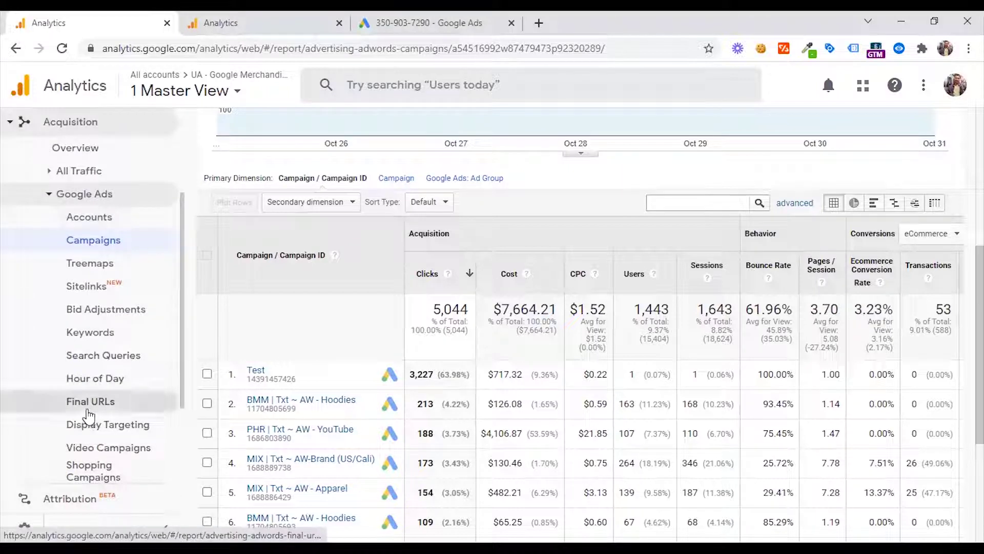
Step: Switch to the bebonnie.co property's admin settings and open Data Import
{"action": "left_click", "coordinate": [132, 399]}
{"action": "left_click", "coordinate": [24, 525]}
{"action": "key", "text": "ctrl+Tab"}
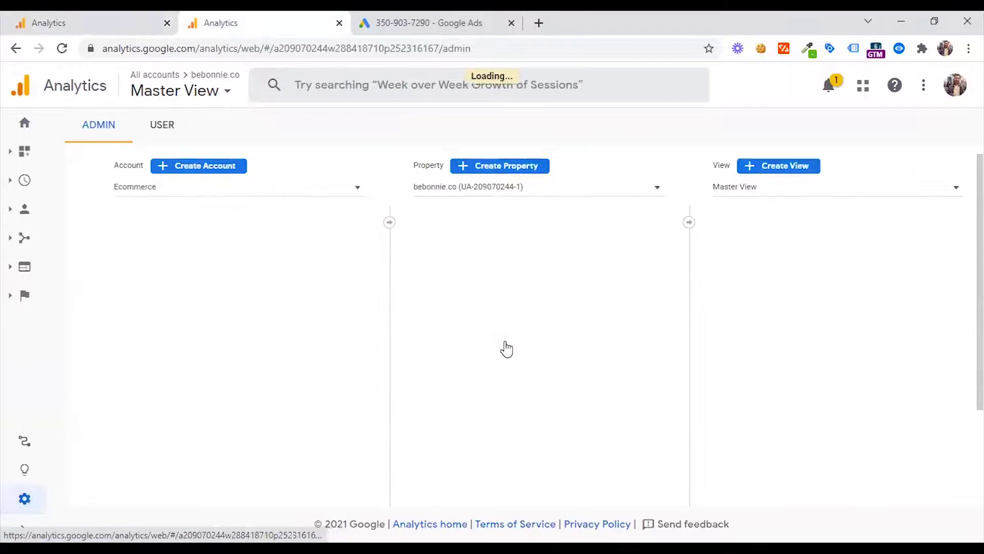
{"action": "scroll", "coordinate": [506, 349], "scroll_direction": "down", "scroll_amount": 5}
{"action": "scroll", "coordinate": [451, 300], "scroll_direction": "up", "scroll_amount": 1}
{"action": "scroll", "coordinate": [483, 316], "scroll_direction": "down", "scroll_amount": 1}
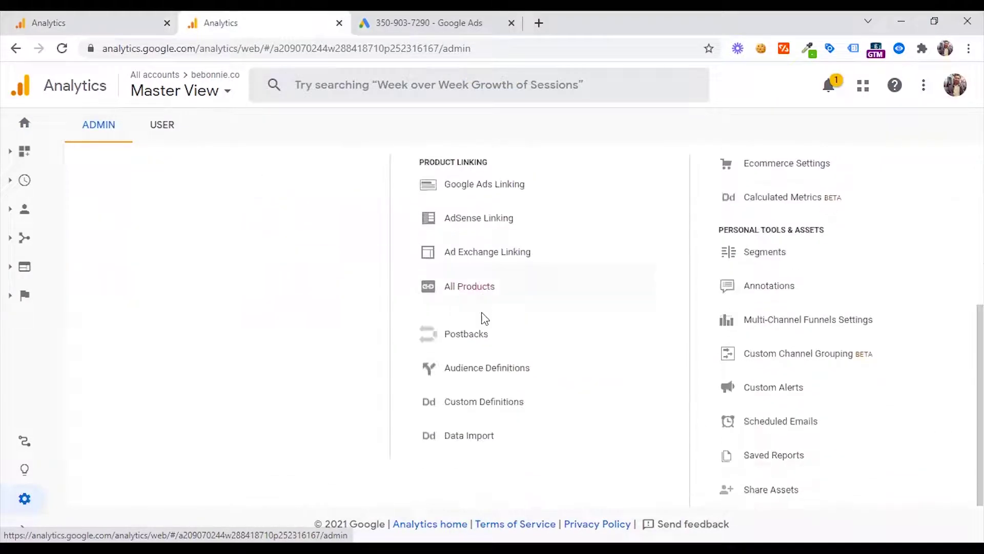
{"action": "left_click", "coordinate": [469, 436]}
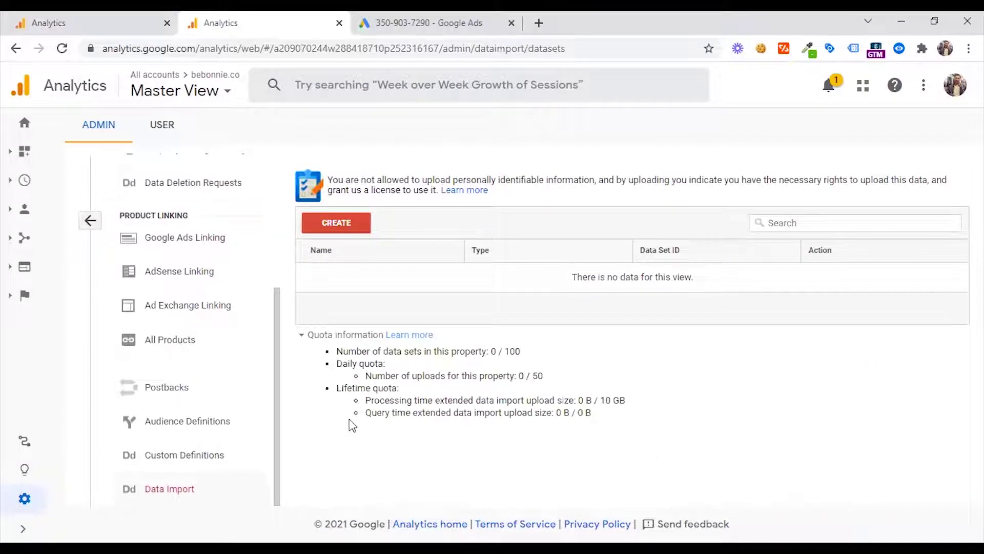
Step: Create a new data set of the Refund data type and name it Refund Data
{"action": "left_click", "coordinate": [339, 224]}
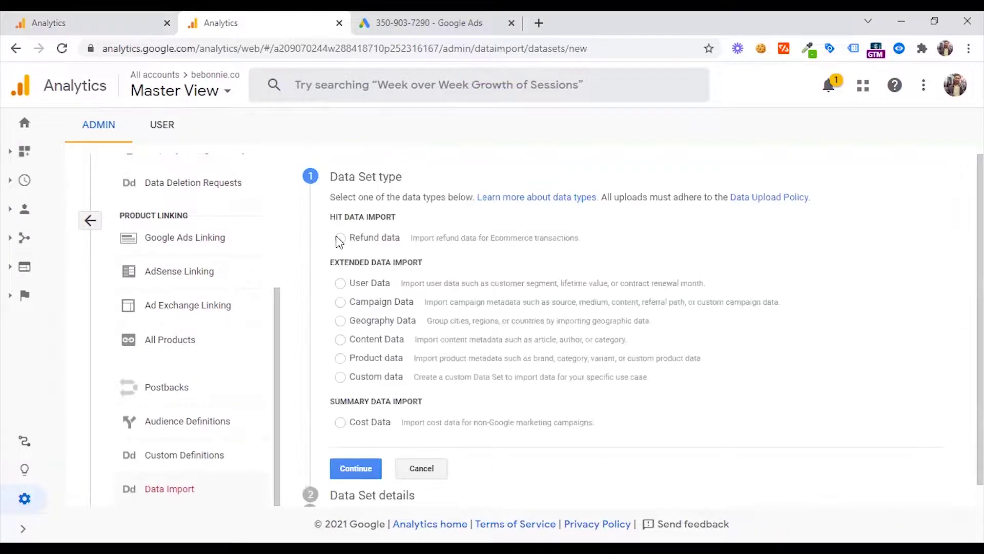
{"action": "left_click", "coordinate": [380, 241]}
{"action": "scroll", "coordinate": [375, 253], "scroll_direction": "down", "scroll_amount": 1}
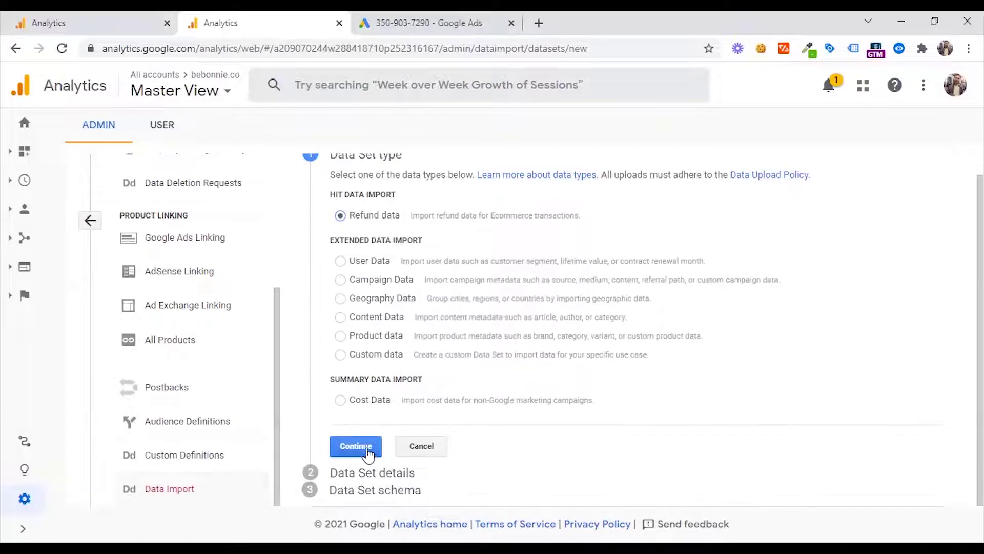
{"action": "left_click", "coordinate": [360, 444]}
{"action": "left_click", "coordinate": [372, 255]}
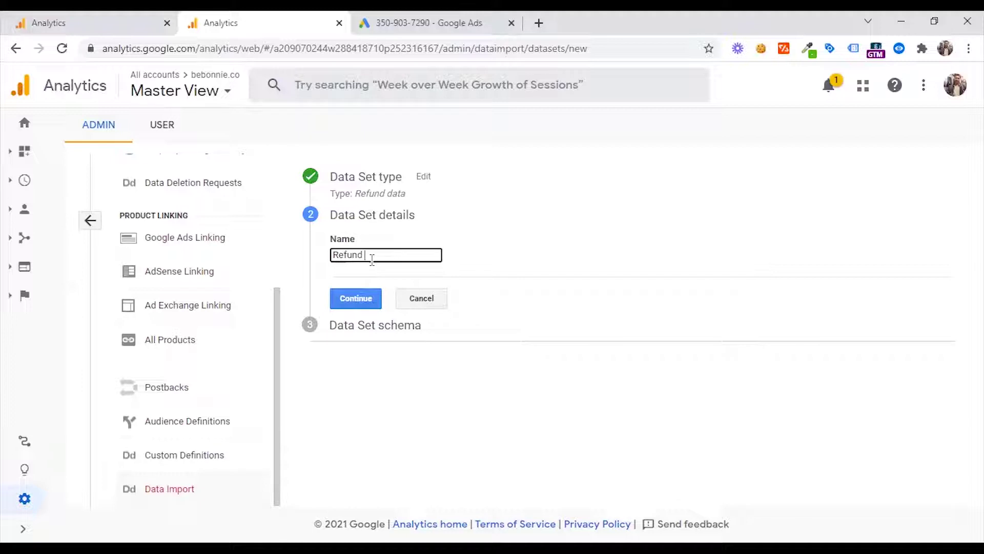
{"action": "left_click", "coordinate": [358, 302]}
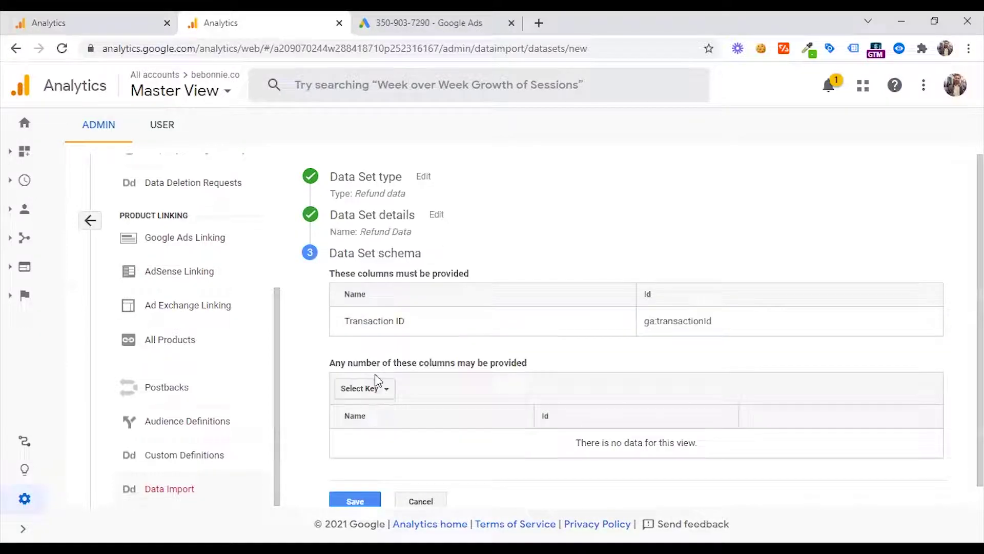
Step: Try to save the schema with Quantity Refunded, Product Price and Revenue as optional columns
{"action": "scroll", "coordinate": [417, 333], "scroll_direction": "down", "scroll_amount": 1}
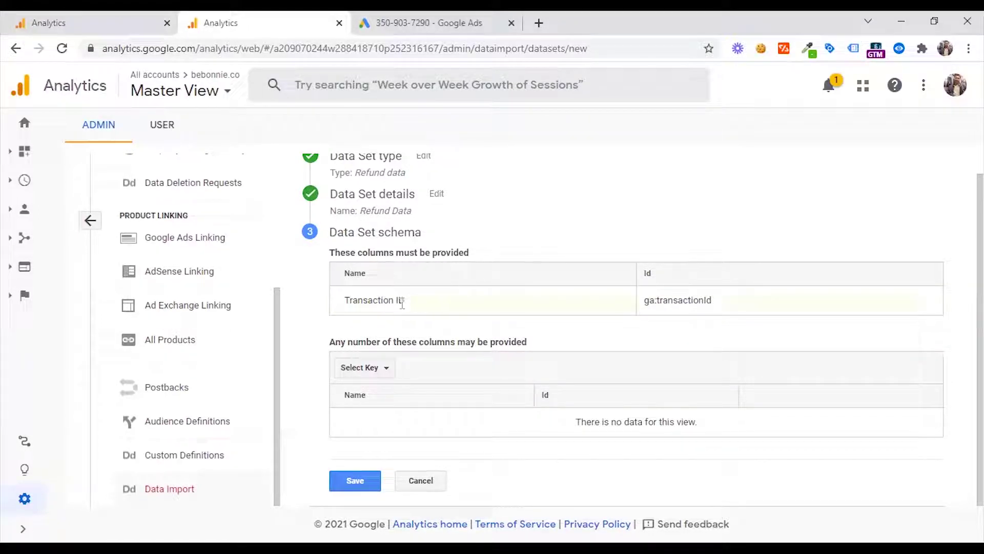
{"action": "left_click", "coordinate": [378, 376]}
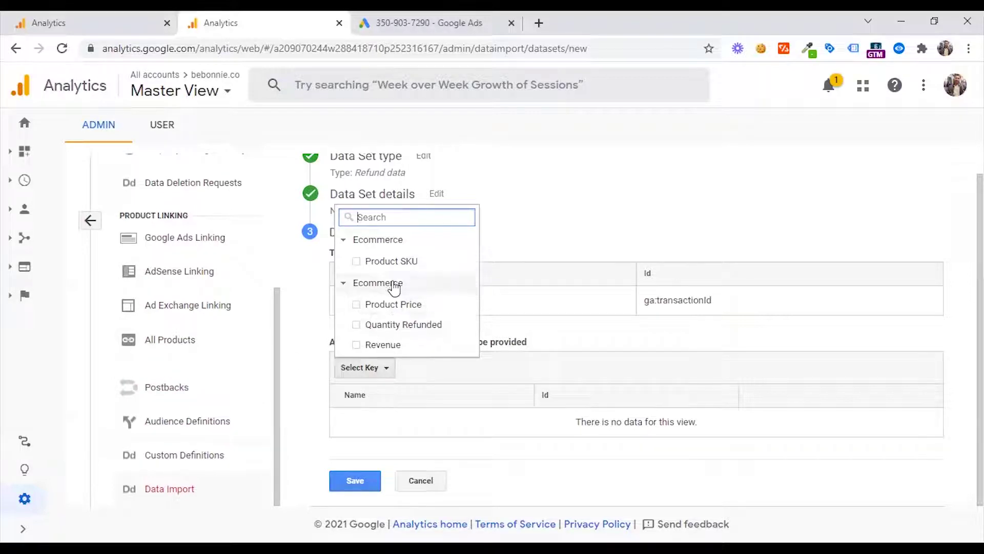
{"action": "left_click", "coordinate": [314, 373]}
{"action": "left_click", "coordinate": [385, 372]}
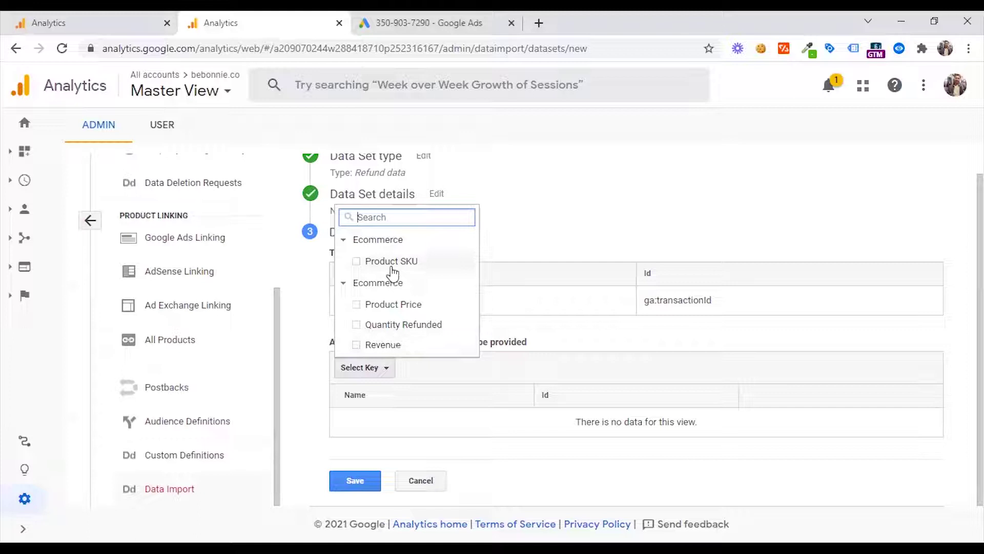
{"action": "left_click", "coordinate": [392, 308]}
{"action": "left_click", "coordinate": [392, 325]}
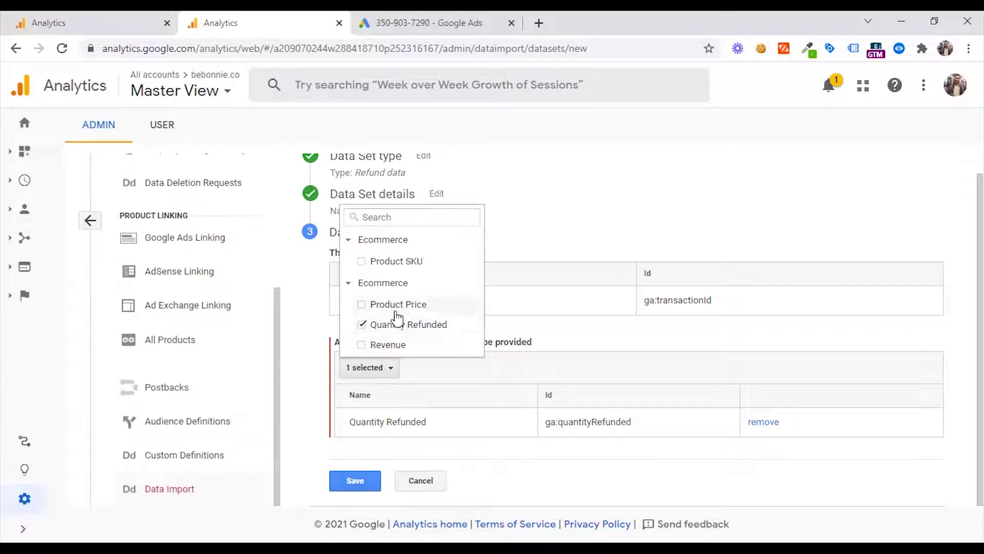
{"action": "left_click", "coordinate": [394, 305]}
{"action": "left_click", "coordinate": [388, 344]}
{"action": "left_click", "coordinate": [315, 396]}
{"action": "scroll", "coordinate": [315, 396], "scroll_direction": "down", "scroll_amount": 1}
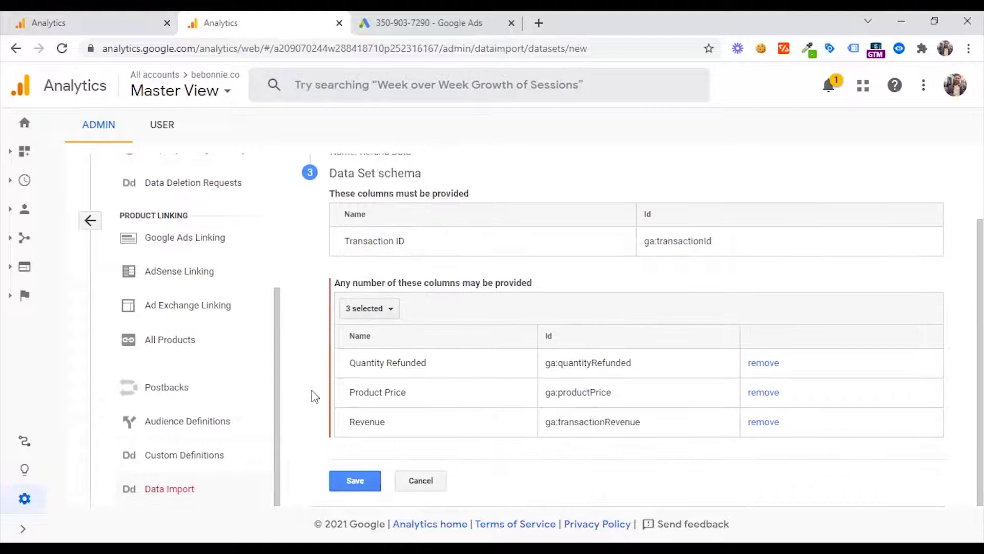
{"action": "left_click_drag", "start_coordinate": [548, 365], "coordinate": [656, 365]}
{"action": "left_click", "coordinate": [599, 377]}
{"action": "left_click", "coordinate": [361, 481]}
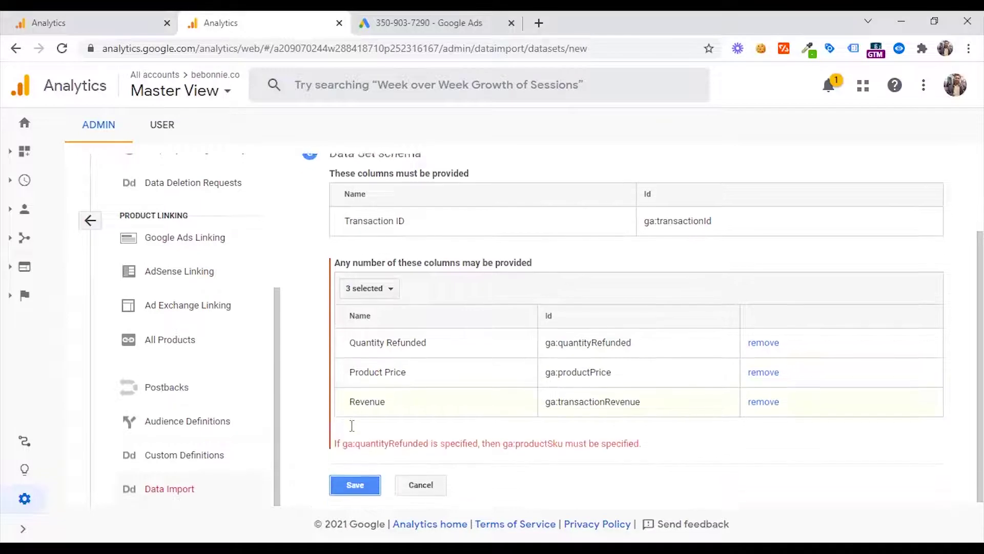
Step: Remove all optional columns from the data set schema and save it with only the required Transaction ID
{"action": "scroll", "coordinate": [528, 444], "scroll_direction": "up", "scroll_amount": 2}
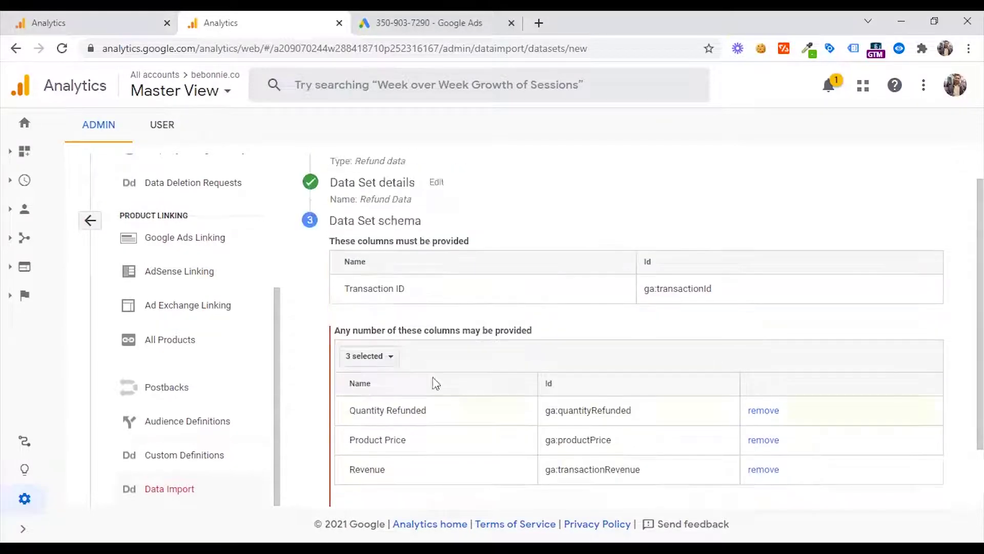
{"action": "left_click", "coordinate": [761, 469]}
{"action": "left_click", "coordinate": [764, 440]}
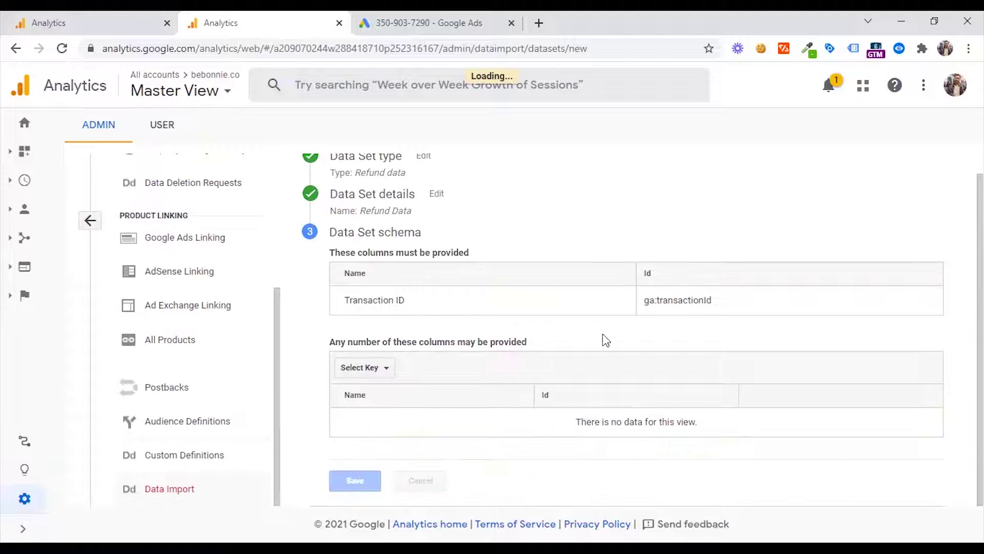
{"action": "left_click", "coordinate": [355, 480]}
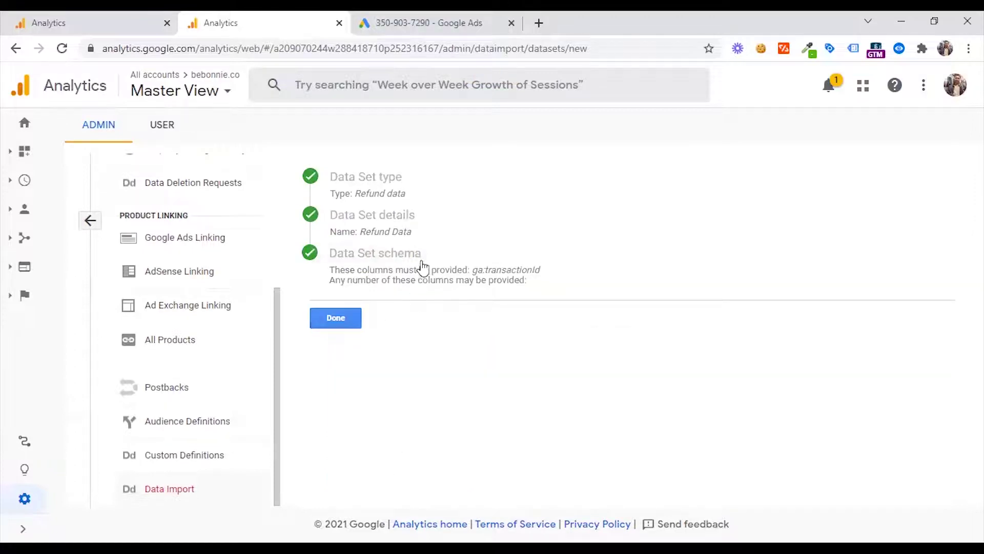
{"action": "left_click", "coordinate": [334, 320]}
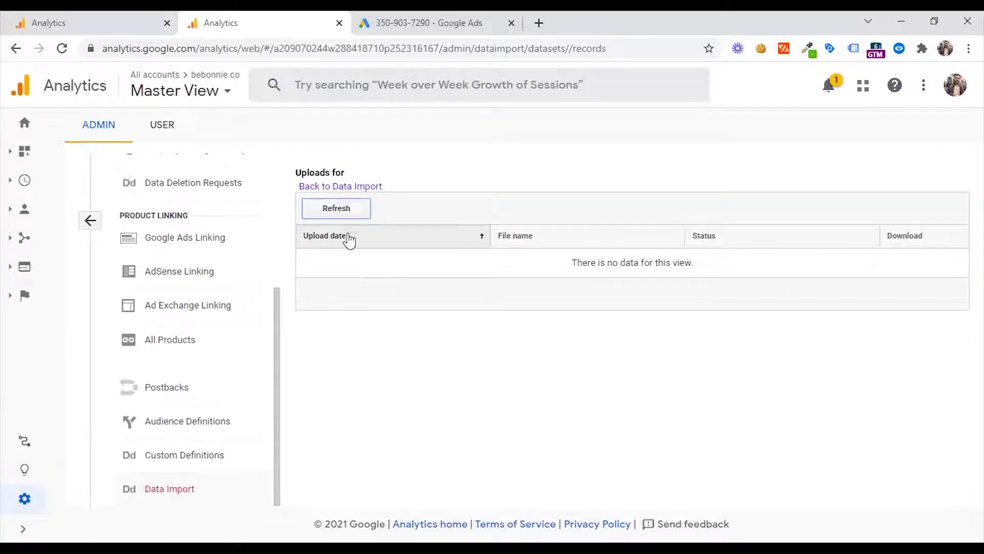
Step: Open the upload management page for the Refund Data set from the Data Import list
{"action": "left_click", "coordinate": [340, 187]}
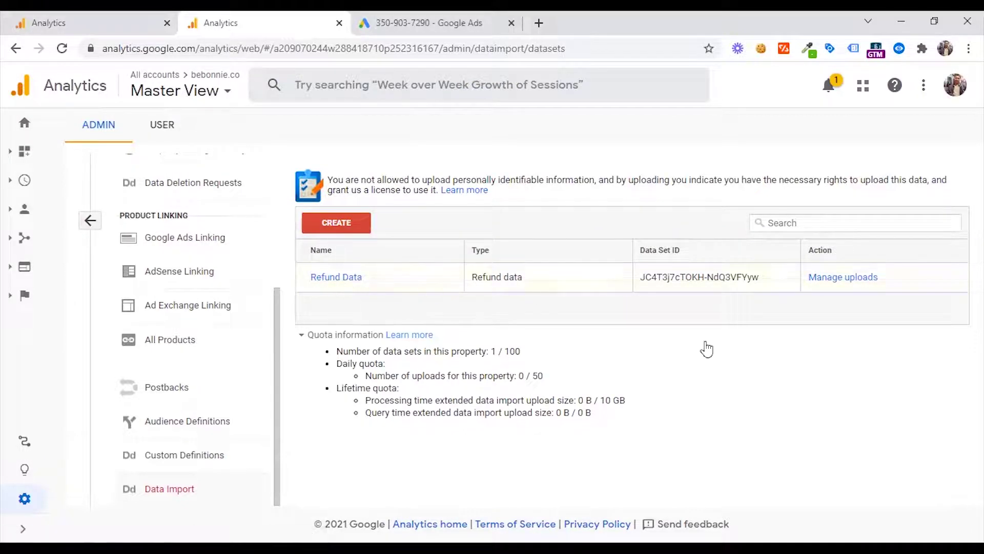
{"action": "left_click", "coordinate": [835, 281]}
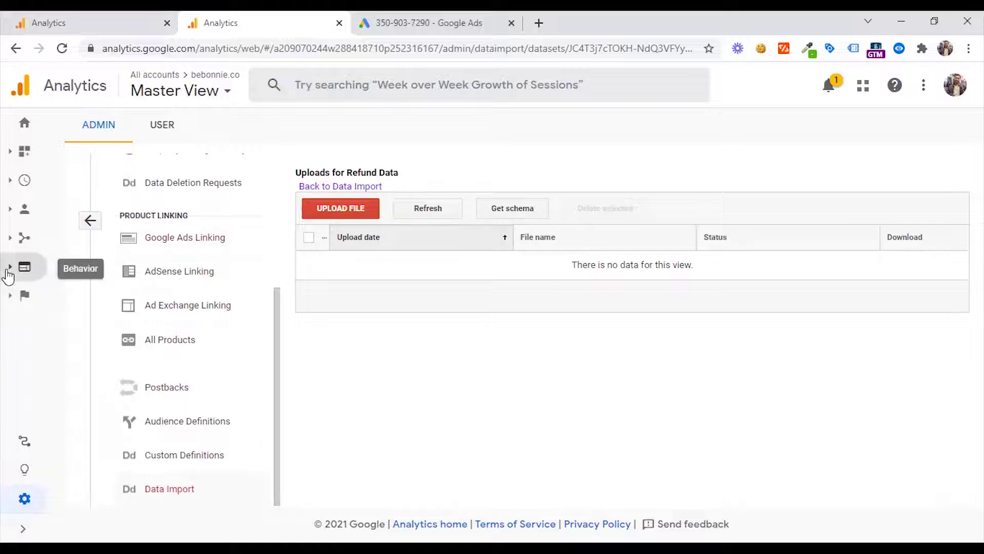
Step: Look through the Ecommerce reports in the Conversions section to locate the Transactions report
{"action": "left_click", "coordinate": [10, 295]}
{"action": "left_click", "coordinate": [48, 377]}
{"action": "scroll", "coordinate": [103, 433], "scroll_direction": "down", "scroll_amount": 1}
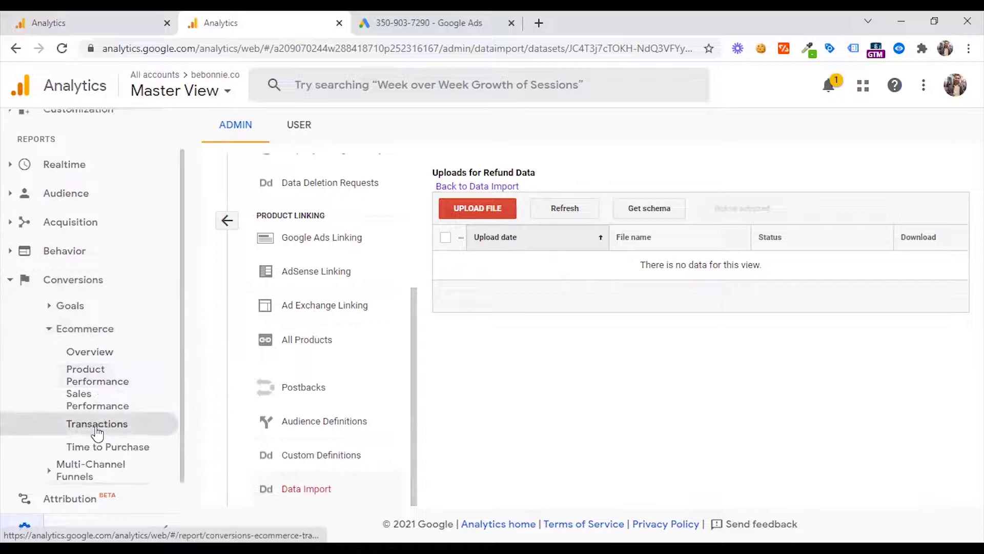
Step: Return to the property's admin settings, collapse the report navigation and reopen Data Import
{"action": "left_click", "coordinate": [226, 222]}
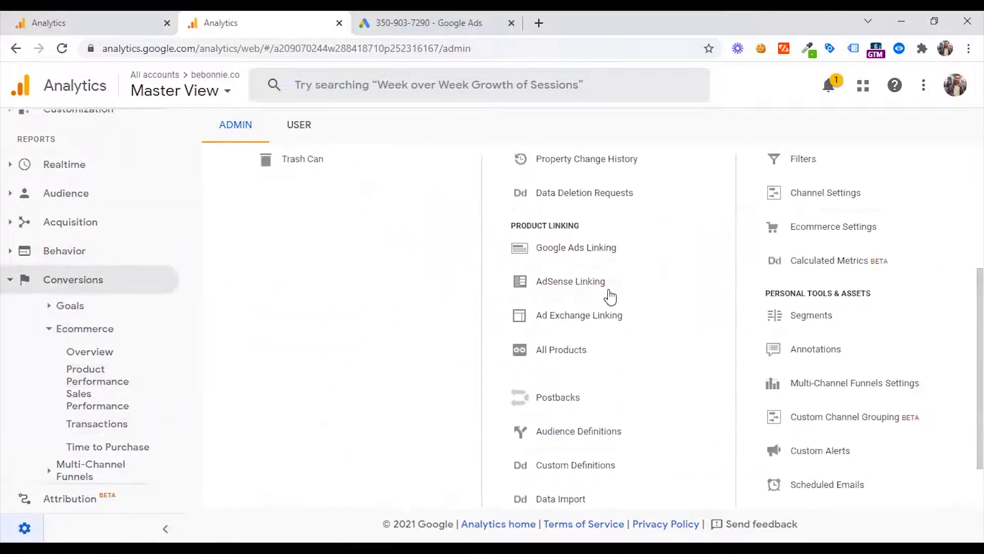
{"action": "left_click", "coordinate": [165, 528]}
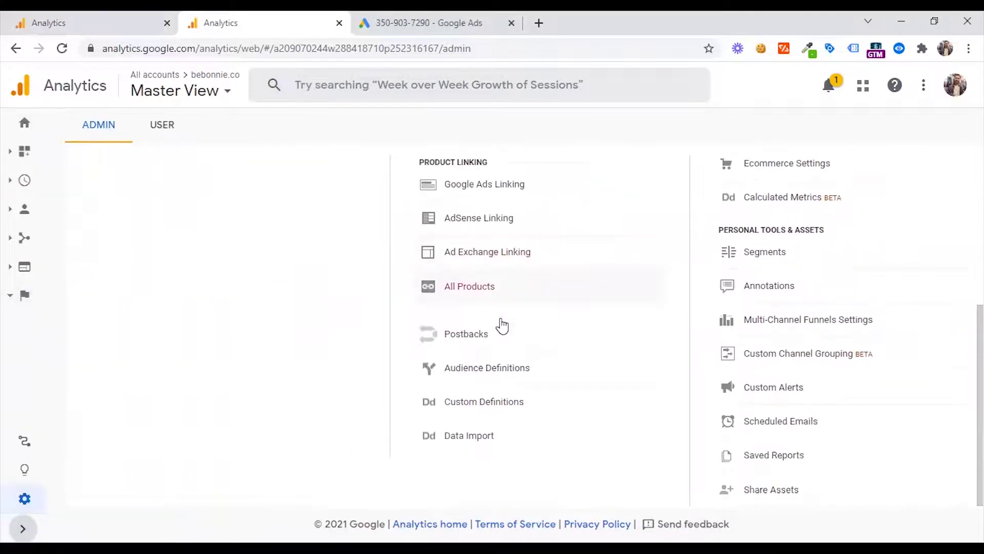
{"action": "left_click", "coordinate": [466, 444]}
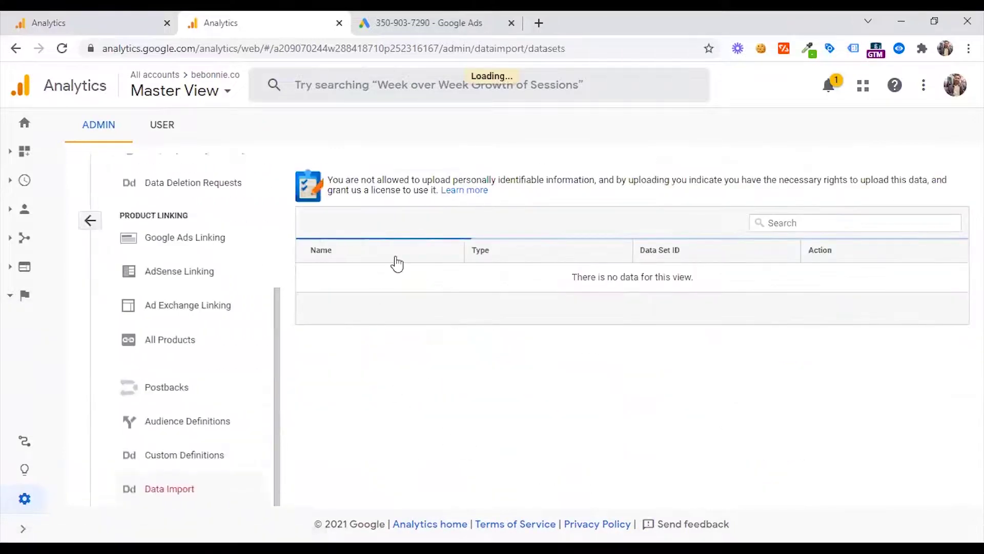
Step: Start a new data set in Data Import and choose Cost Data as its type
{"action": "left_click", "coordinate": [347, 230]}
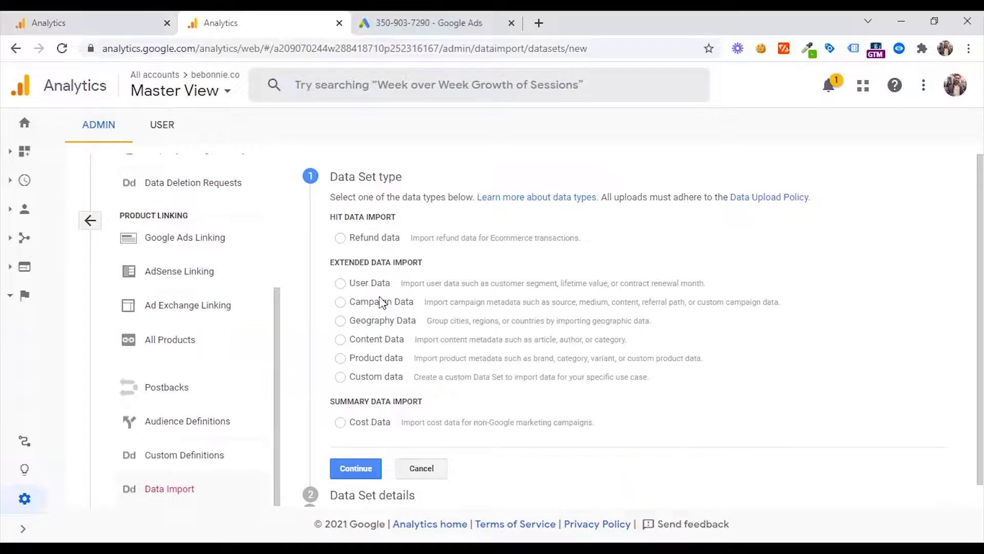
{"action": "left_click", "coordinate": [381, 302]}
{"action": "left_click", "coordinate": [372, 427]}
{"action": "scroll", "coordinate": [366, 425], "scroll_direction": "down", "scroll_amount": 1}
{"action": "left_click", "coordinate": [365, 449]}
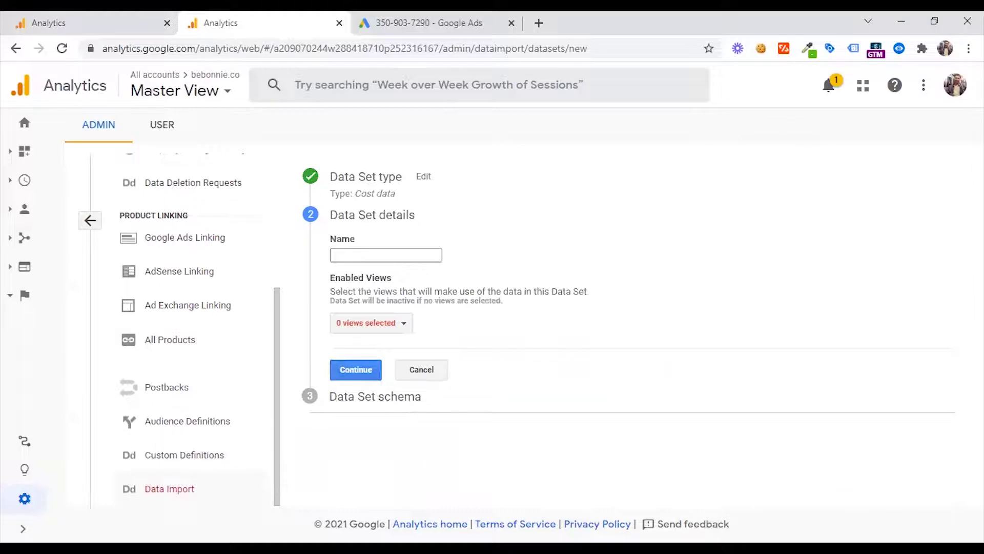
Step: Name the cost data set Facebook Cost and enable it for the Master View
{"action": "left_click", "coordinate": [399, 327]}
{"action": "left_click", "coordinate": [518, 307]}
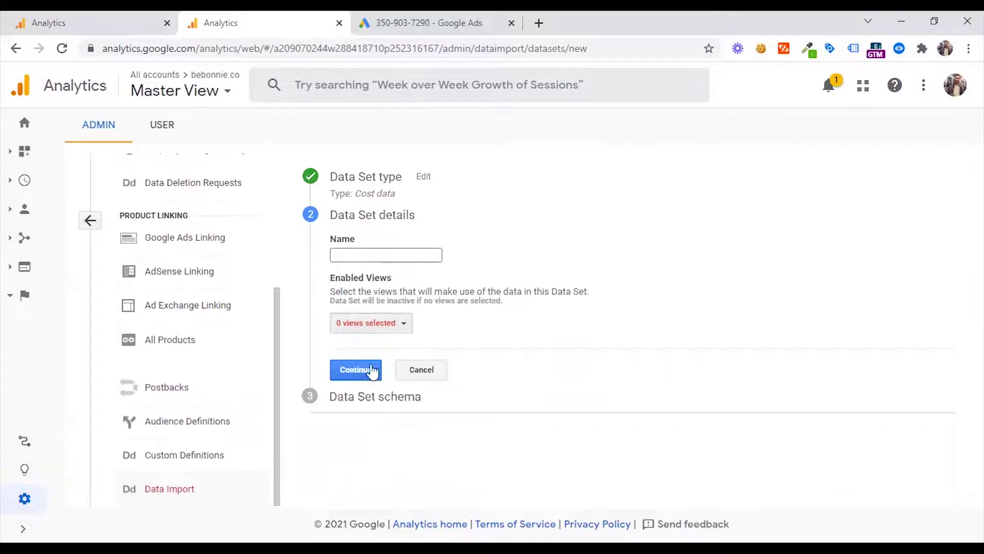
{"action": "left_click", "coordinate": [378, 256]}
{"action": "type", "text": "Facebook Cost"}
{"action": "left_click", "coordinate": [398, 323]}
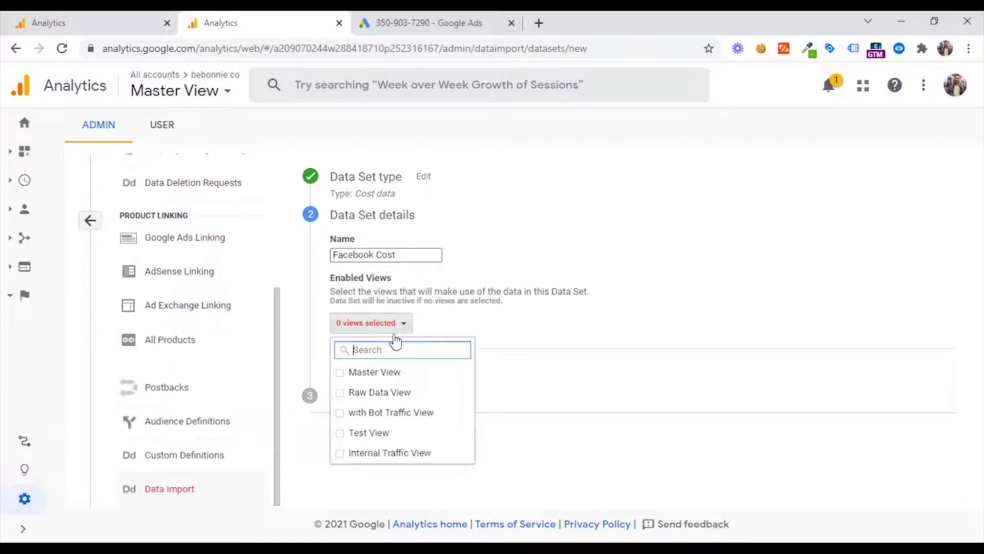
{"action": "left_click", "coordinate": [390, 372]}
{"action": "left_click", "coordinate": [556, 315]}
{"action": "left_click", "coordinate": [365, 372]}
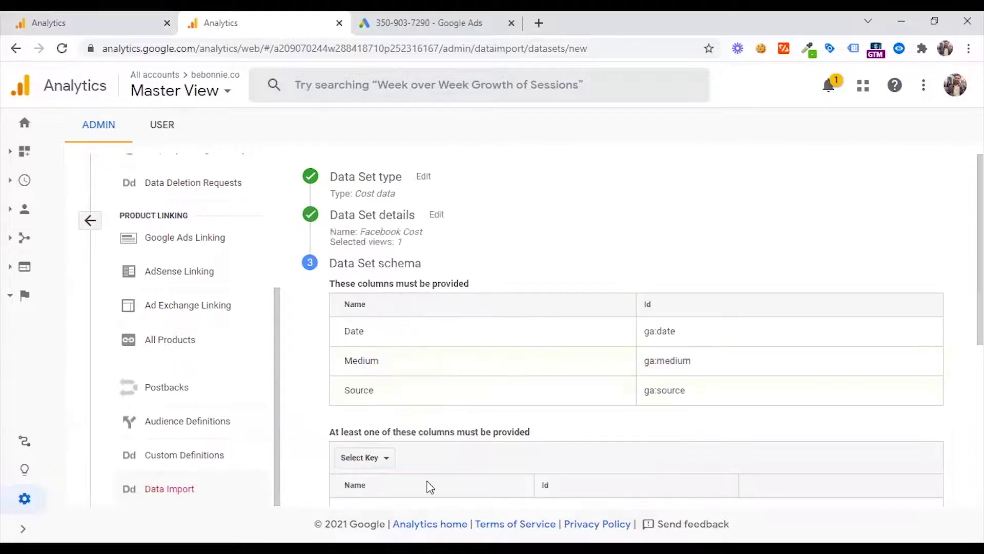
Step: Examine the schema's required columns and the key options for the group that needs at least one column
{"action": "scroll", "coordinate": [437, 434], "scroll_direction": "down", "scroll_amount": 2}
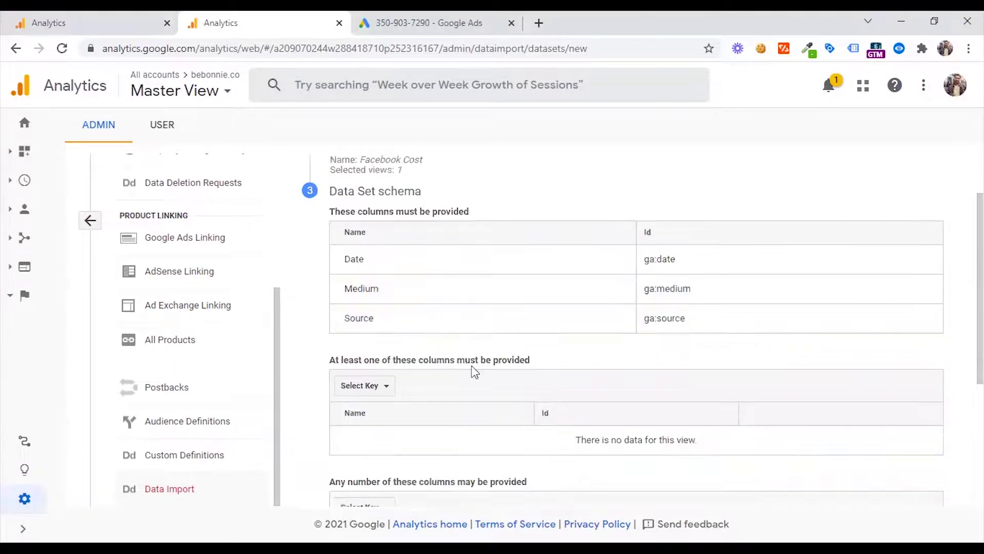
{"action": "scroll", "coordinate": [475, 372], "scroll_direction": "up", "scroll_amount": 2}
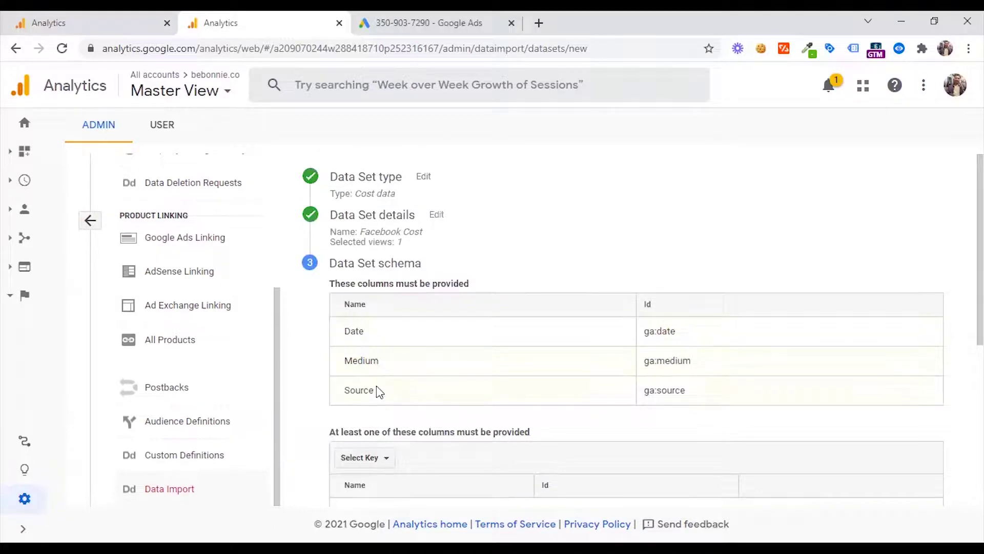
{"action": "scroll", "coordinate": [431, 374], "scroll_direction": "down", "scroll_amount": 2}
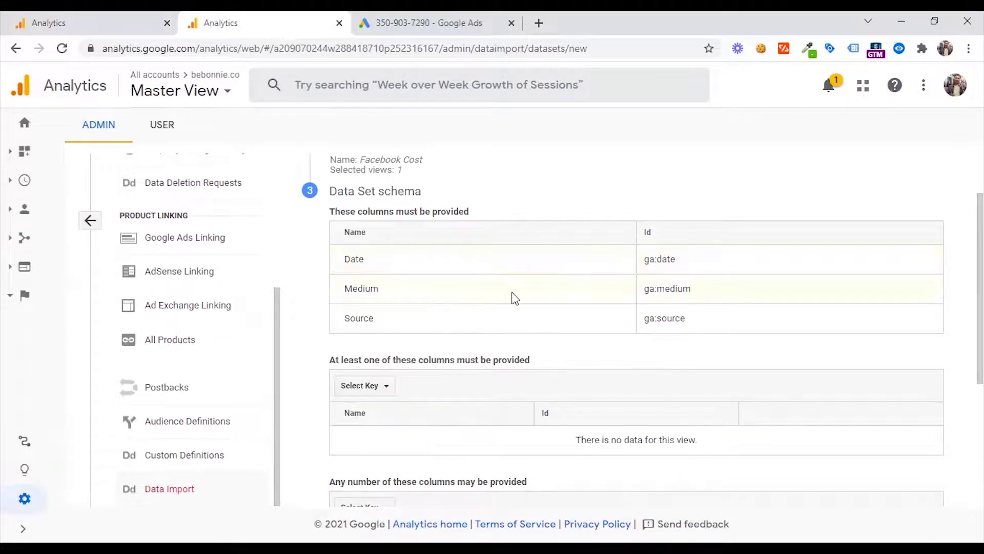
{"action": "scroll", "coordinate": [514, 298], "scroll_direction": "up", "scroll_amount": 2}
{"action": "scroll", "coordinate": [512, 296], "scroll_direction": "down", "scroll_amount": 2}
{"action": "left_click_drag", "start_coordinate": [645, 259], "coordinate": [686, 290]}
{"action": "left_click", "coordinate": [647, 289]}
{"action": "left_click", "coordinate": [364, 386]}
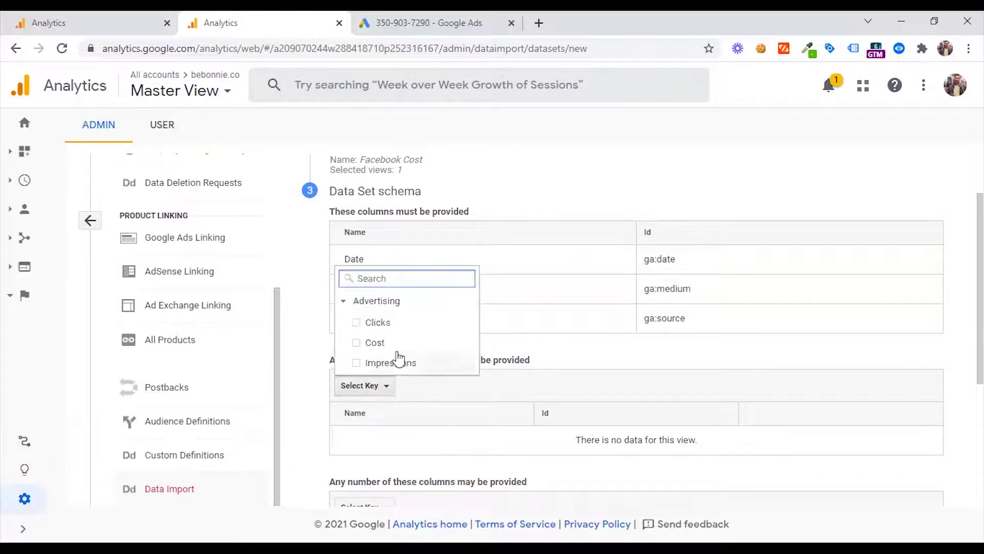
{"action": "scroll", "coordinate": [512, 386], "scroll_direction": "down", "scroll_amount": 4}
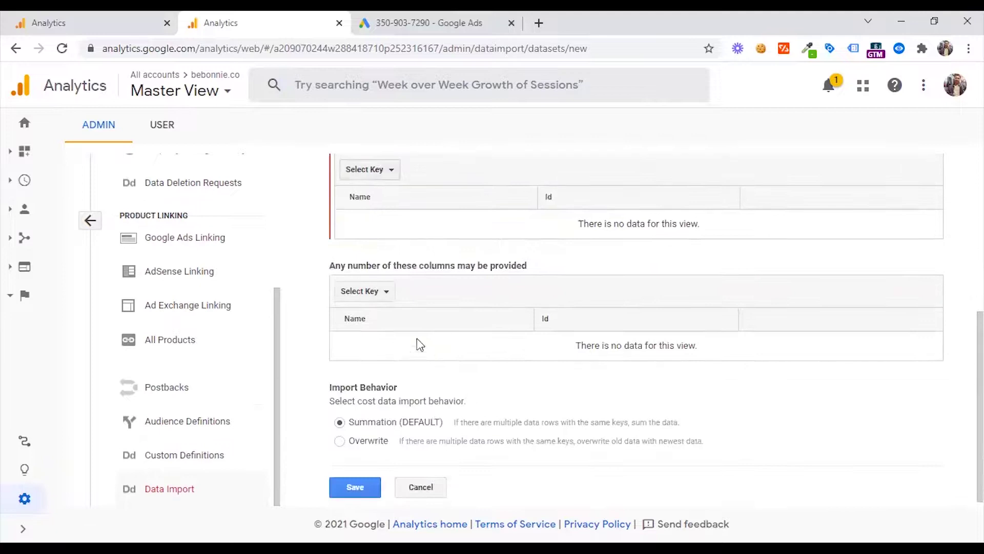
Step: Set the cost data import behavior to Overwrite and try to save the data set
{"action": "scroll", "coordinate": [394, 316], "scroll_direction": "up", "scroll_amount": 1}
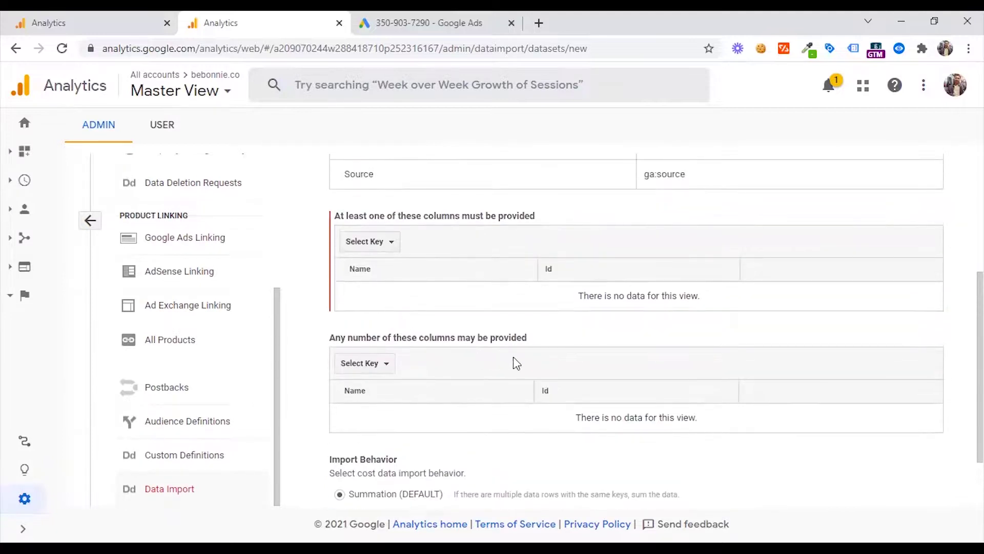
{"action": "scroll", "coordinate": [515, 346], "scroll_direction": "down", "scroll_amount": 1}
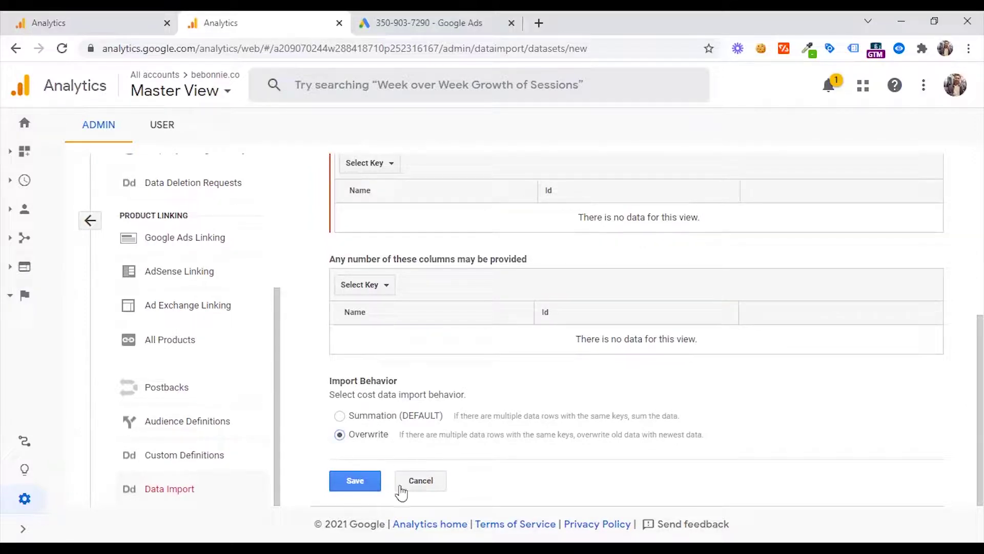
{"action": "scroll", "coordinate": [430, 487], "scroll_direction": "up", "scroll_amount": 2}
{"action": "scroll", "coordinate": [431, 488], "scroll_direction": "up", "scroll_amount": 3}
{"action": "scroll", "coordinate": [428, 488], "scroll_direction": "down", "scroll_amount": 6}
{"action": "left_click", "coordinate": [354, 484]}
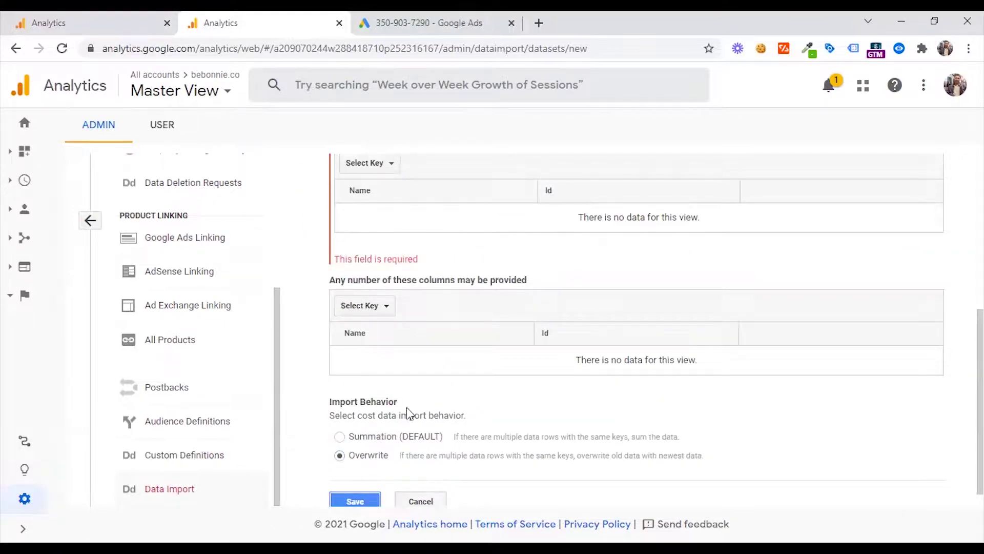
Step: Select Cost as the key for the group where at least one column must be provided
{"action": "scroll", "coordinate": [408, 413], "scroll_direction": "up", "scroll_amount": 3}
{"action": "left_click", "coordinate": [376, 378]}
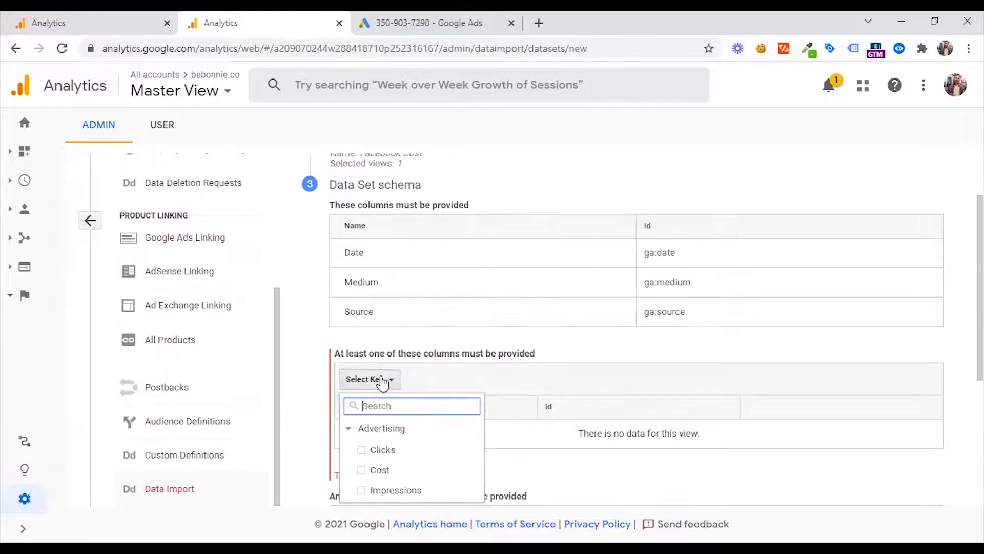
{"action": "left_click", "coordinate": [387, 470]}
Step: Add Campaign and Ad Content as optional schema columns and save the Facebook Cost data set
{"action": "scroll", "coordinate": [389, 410], "scroll_direction": "down", "scroll_amount": 2}
{"action": "left_click", "coordinate": [370, 357]}
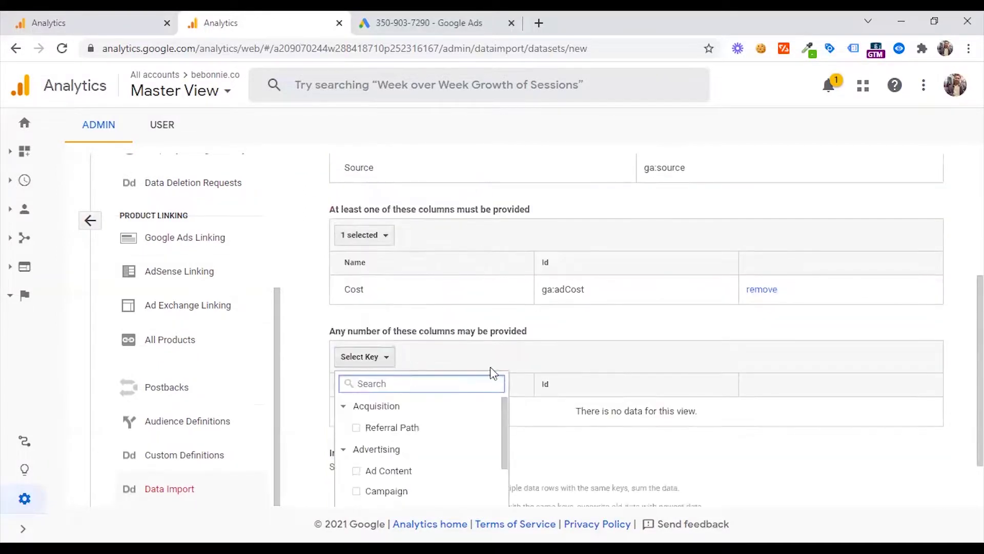
{"action": "scroll", "coordinate": [491, 373], "scroll_direction": "down", "scroll_amount": 1}
{"action": "left_click", "coordinate": [356, 419]}
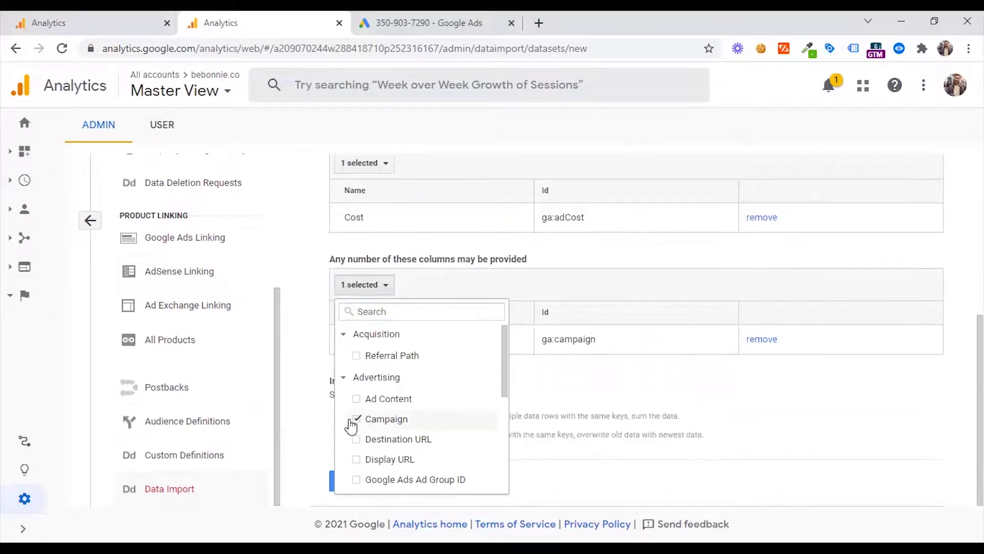
{"action": "left_click", "coordinate": [378, 400]}
{"action": "left_click", "coordinate": [314, 389]}
{"action": "scroll", "coordinate": [314, 389], "scroll_direction": "down", "scroll_amount": 1}
{"action": "left_click", "coordinate": [358, 484]}
{"action": "left_click", "coordinate": [338, 349]}
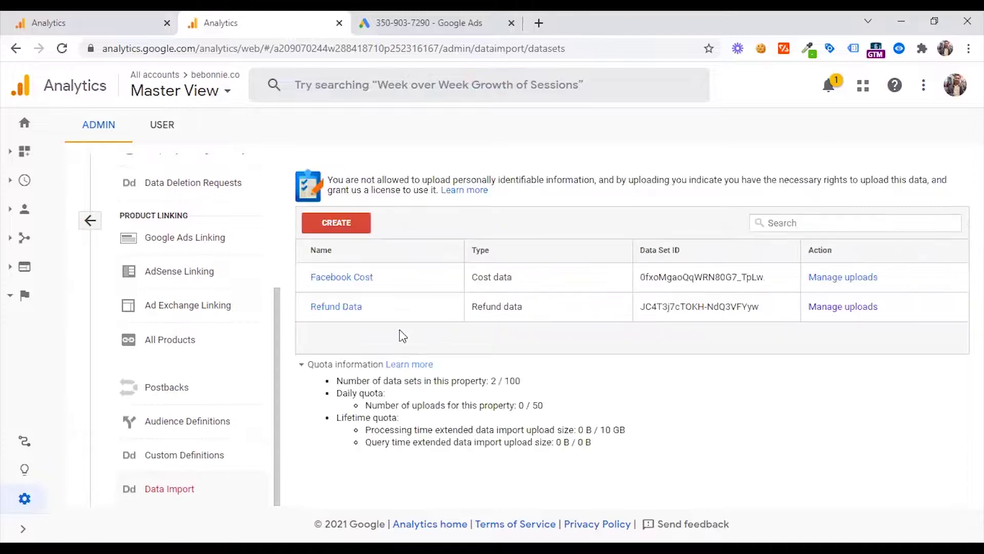
Step: Open the Facebook Cost data set's schema and examine each column name in its CSV header
{"action": "left_click", "coordinate": [339, 279]}
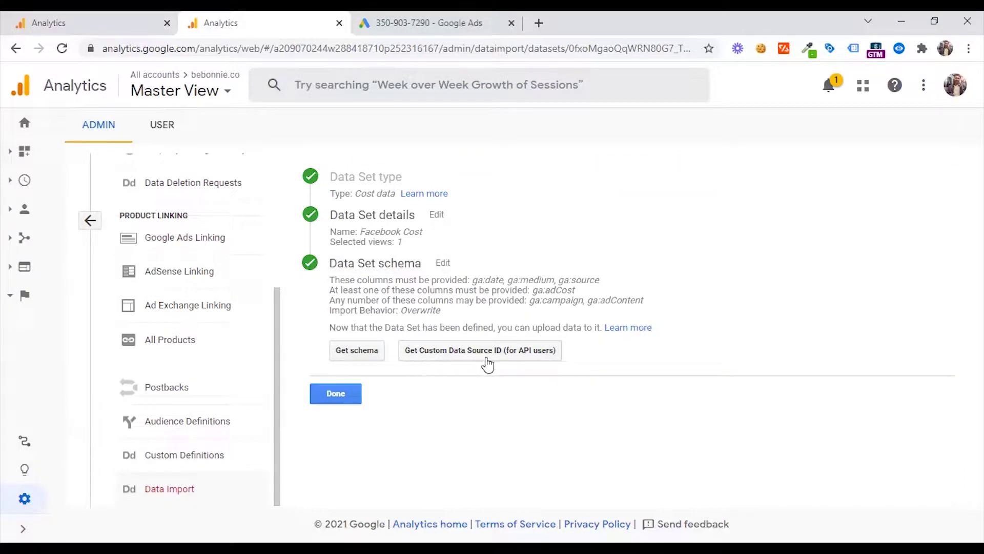
{"action": "left_click", "coordinate": [353, 352]}
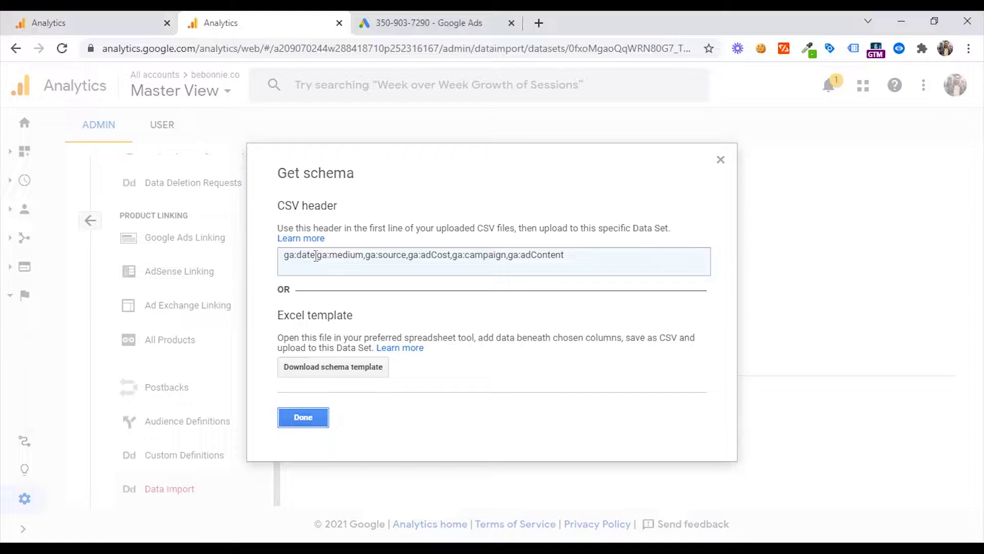
{"action": "left_click_drag", "start_coordinate": [316, 255], "coordinate": [285, 251]}
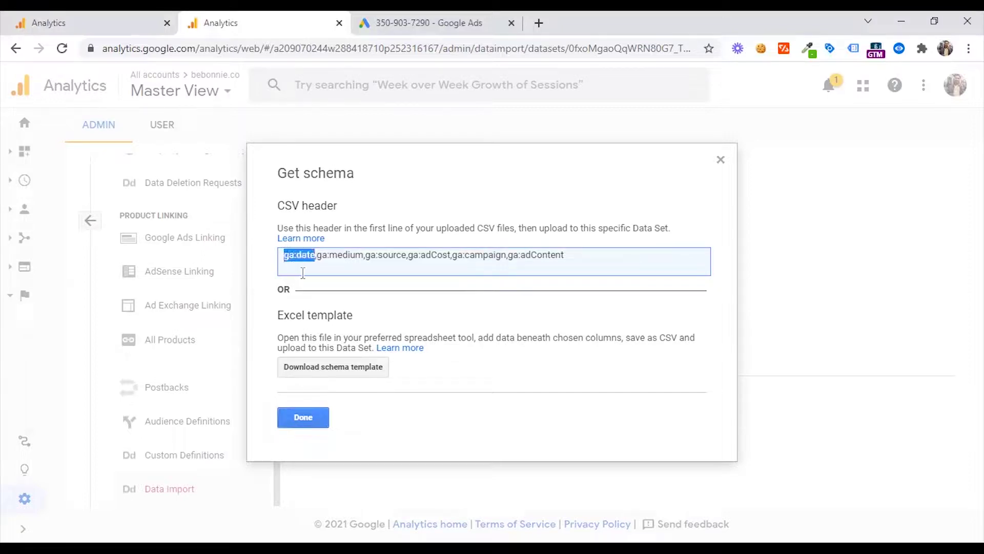
{"action": "left_click", "coordinate": [335, 258]}
{"action": "left_click_drag", "start_coordinate": [319, 255], "coordinate": [593, 253]}
{"action": "left_click", "coordinate": [364, 258]}
{"action": "left_click", "coordinate": [408, 256]}
{"action": "left_click", "coordinate": [451, 255]}
{"action": "left_click", "coordinate": [516, 252]}
{"action": "left_click", "coordinate": [592, 253]}
Step: Download the Facebook Cost schema template and open the CSV file in Excel
{"action": "left_click", "coordinate": [352, 369]}
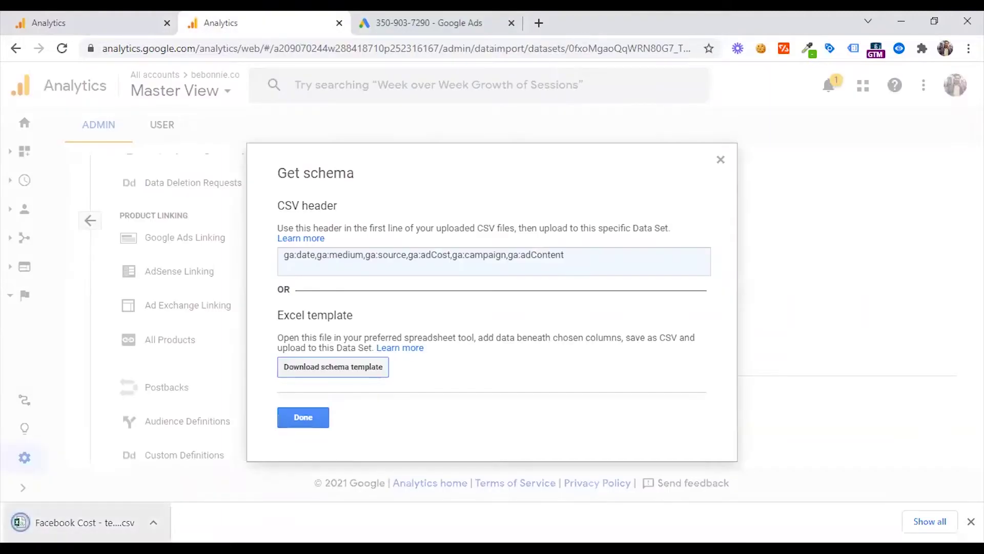
{"action": "left_click", "coordinate": [77, 523]}
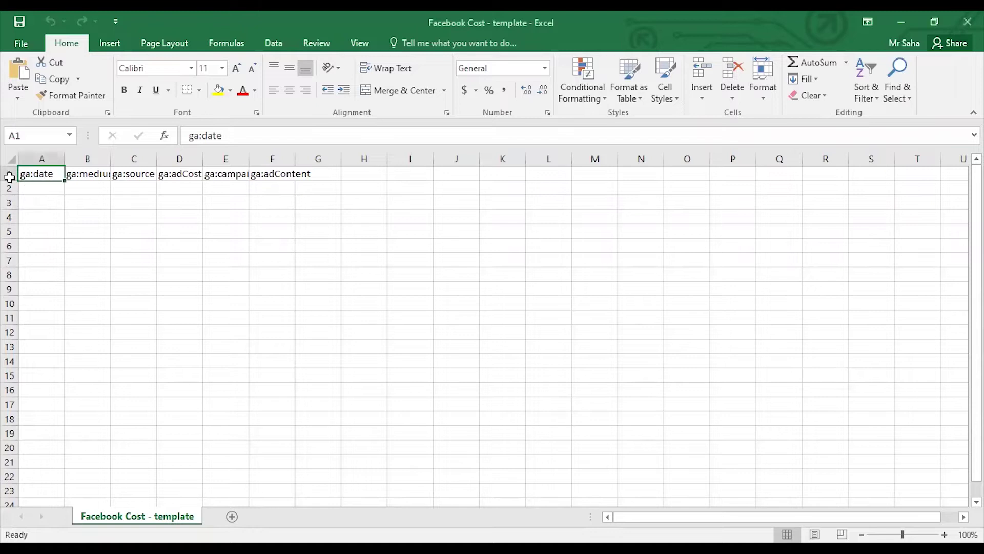
Step: Try clearing the template's header row and entering plain column names, with Date in A1 and Medi in B1
{"action": "left_click", "coordinate": [9, 176]}
{"action": "key", "text": "Delete"}
{"action": "left_click", "coordinate": [41, 174]}
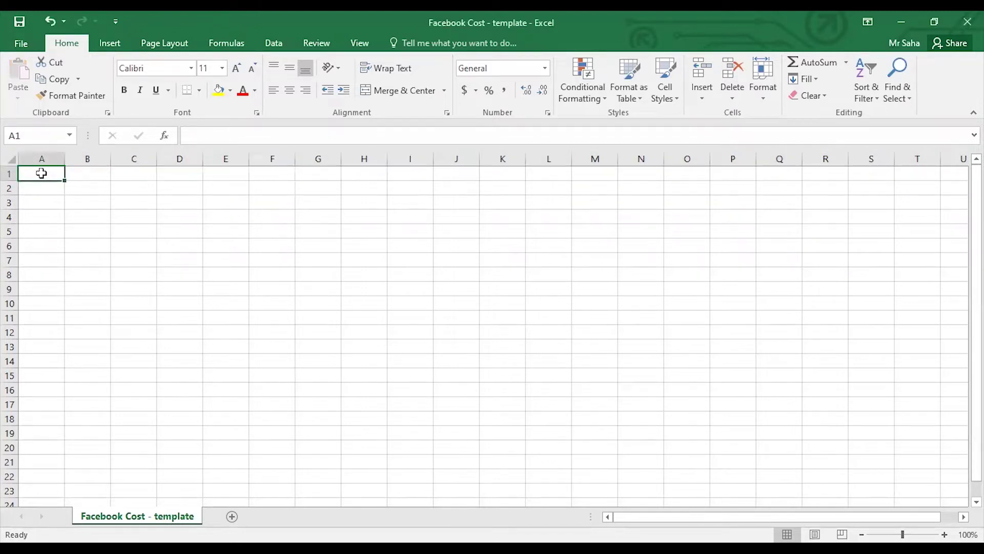
{"action": "type", "text": "Date"}
{"action": "key", "text": "Tab"}
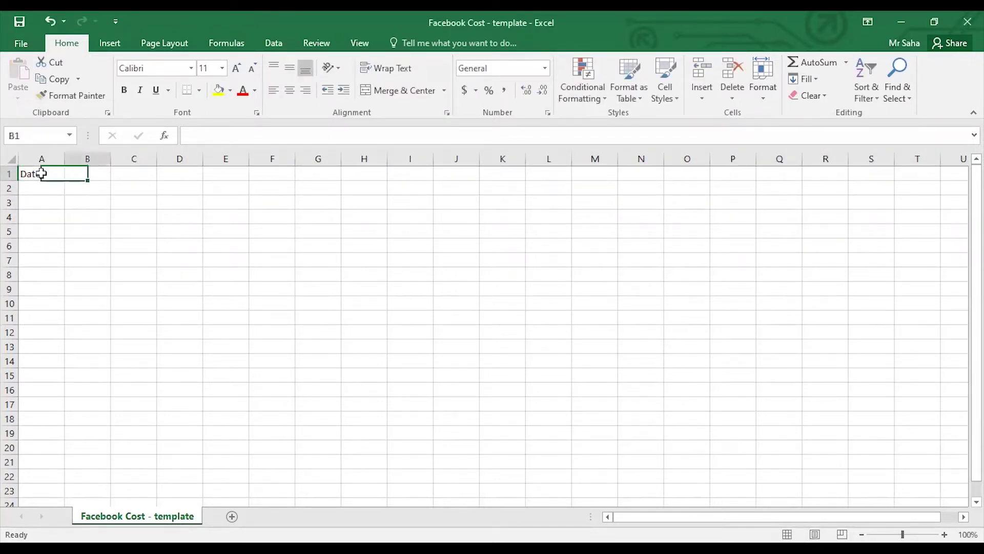
{"action": "type", "text": "Medi"}
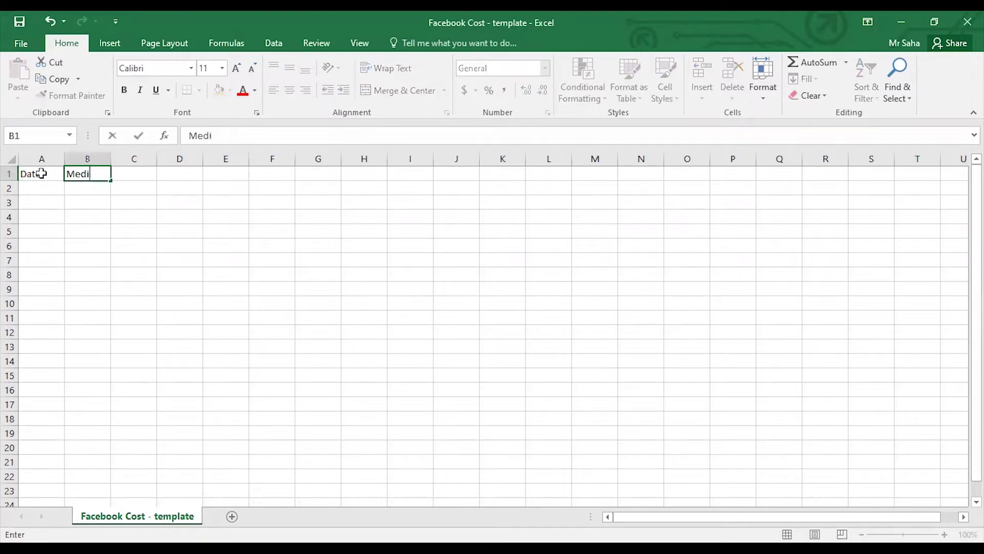
Step: Undo the header edits to restore the template's original ga: column names
{"action": "left_click", "coordinate": [61, 219]}
{"action": "key", "text": "ctrl+z"}
{"action": "key", "text": "ctrl+c"}
{"action": "left_click", "coordinate": [81, 243]}
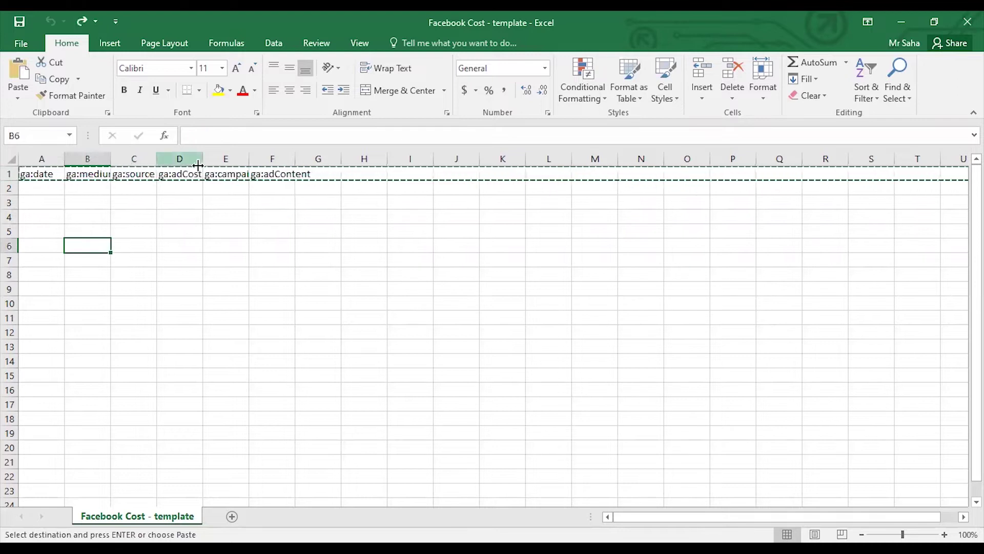
Step: Examine the data entry areas beneath the ga:date, ga:medium, ga:source and ga:adCost headers
{"action": "left_click_drag", "start_coordinate": [43, 191], "coordinate": [43, 451]}
{"action": "left_click", "coordinate": [94, 229]}
{"action": "left_click_drag", "start_coordinate": [79, 190], "coordinate": [103, 376]}
{"action": "left_click_drag", "start_coordinate": [136, 190], "coordinate": [145, 404]}
{"action": "left_click_drag", "start_coordinate": [180, 188], "coordinate": [184, 400]}
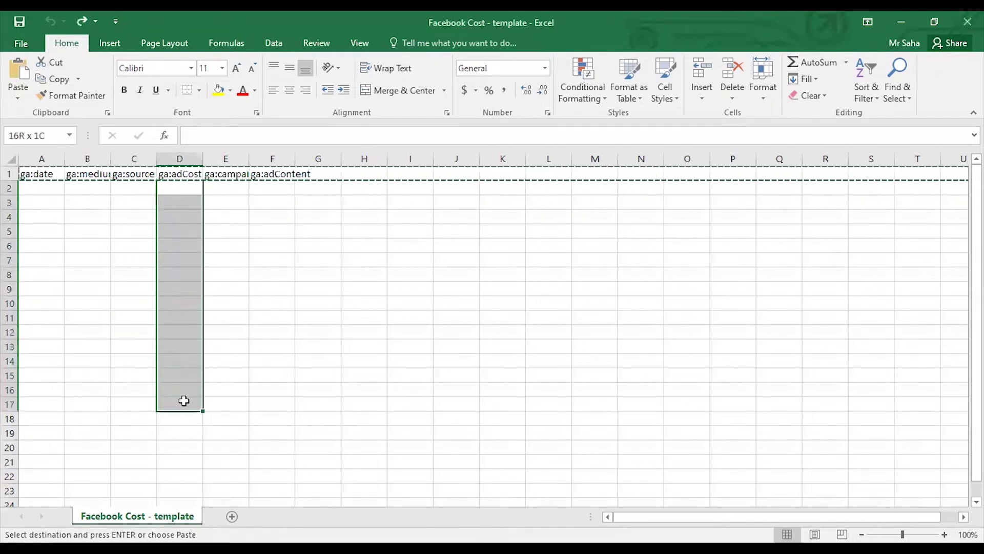
{"action": "left_click_drag", "start_coordinate": [89, 159], "coordinate": [110, 162]}
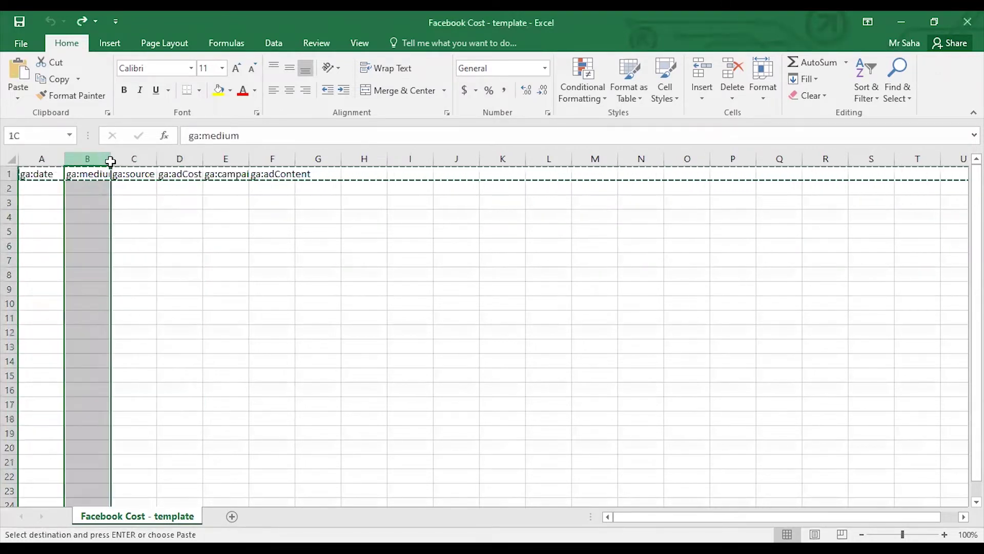
{"action": "left_click", "coordinate": [126, 302]}
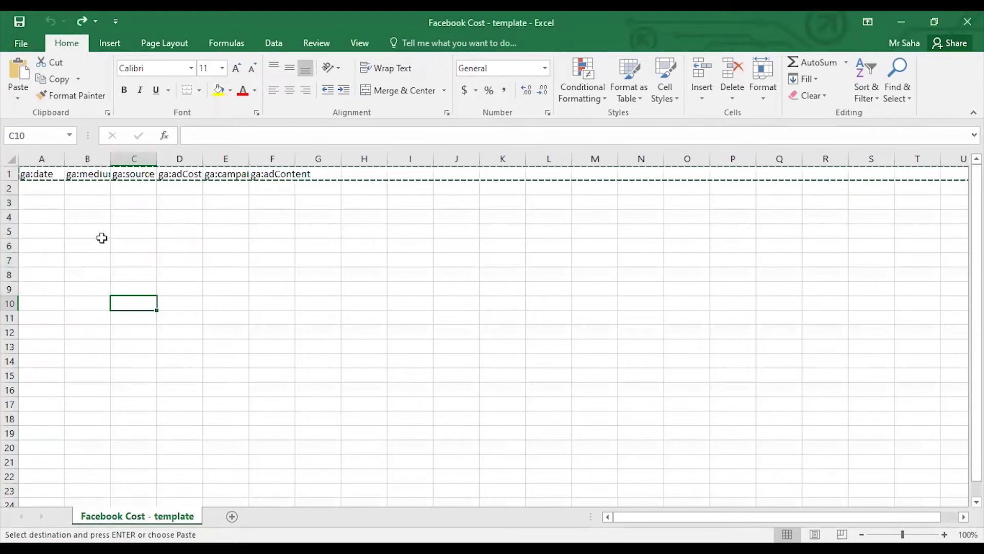